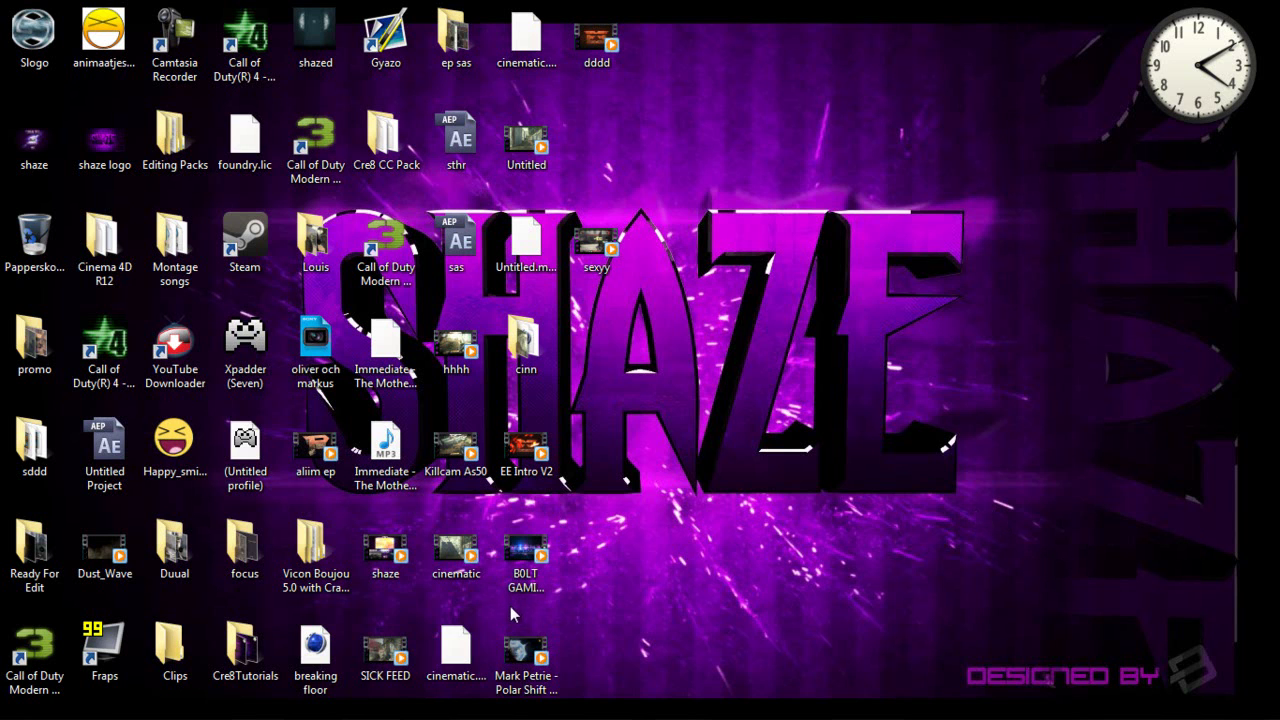
Import the traga folder's ghygjj[0000-0203].tga sequence from the sddd folder, then close that folder window
{"action": "mouse_move", "coordinate": [374, 712]}
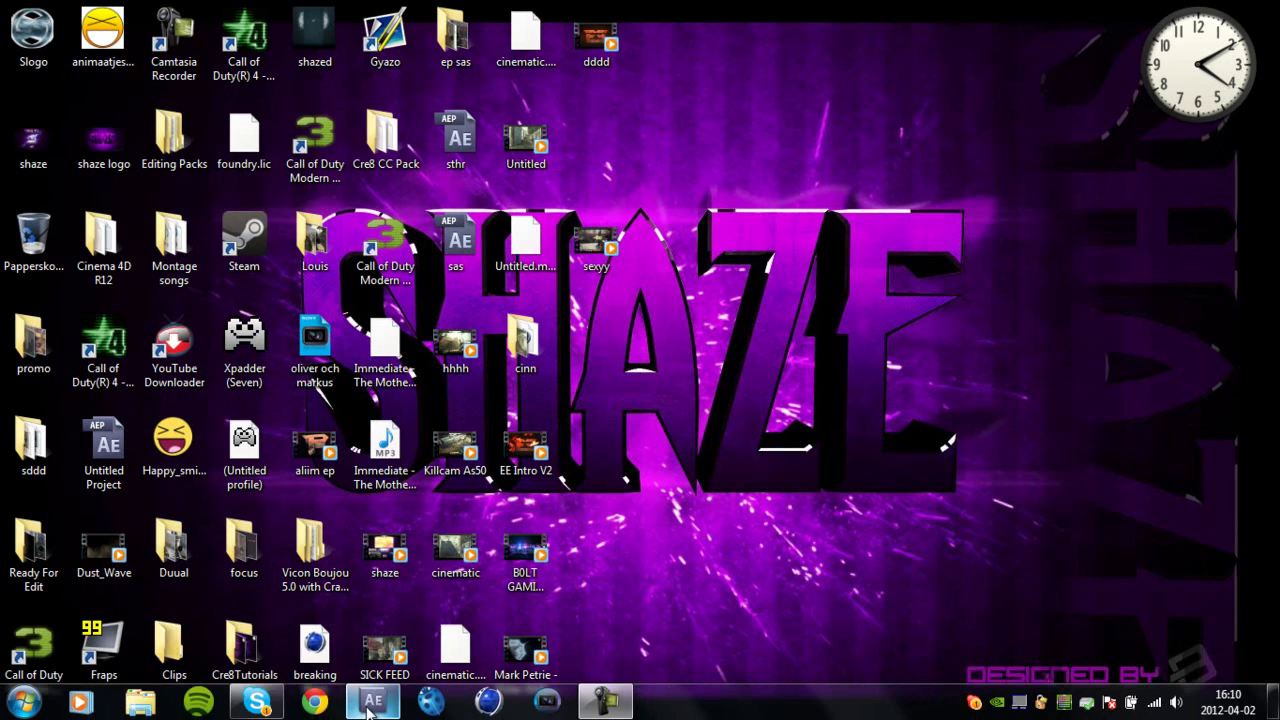
{"action": "left_click", "coordinate": [363, 550]}
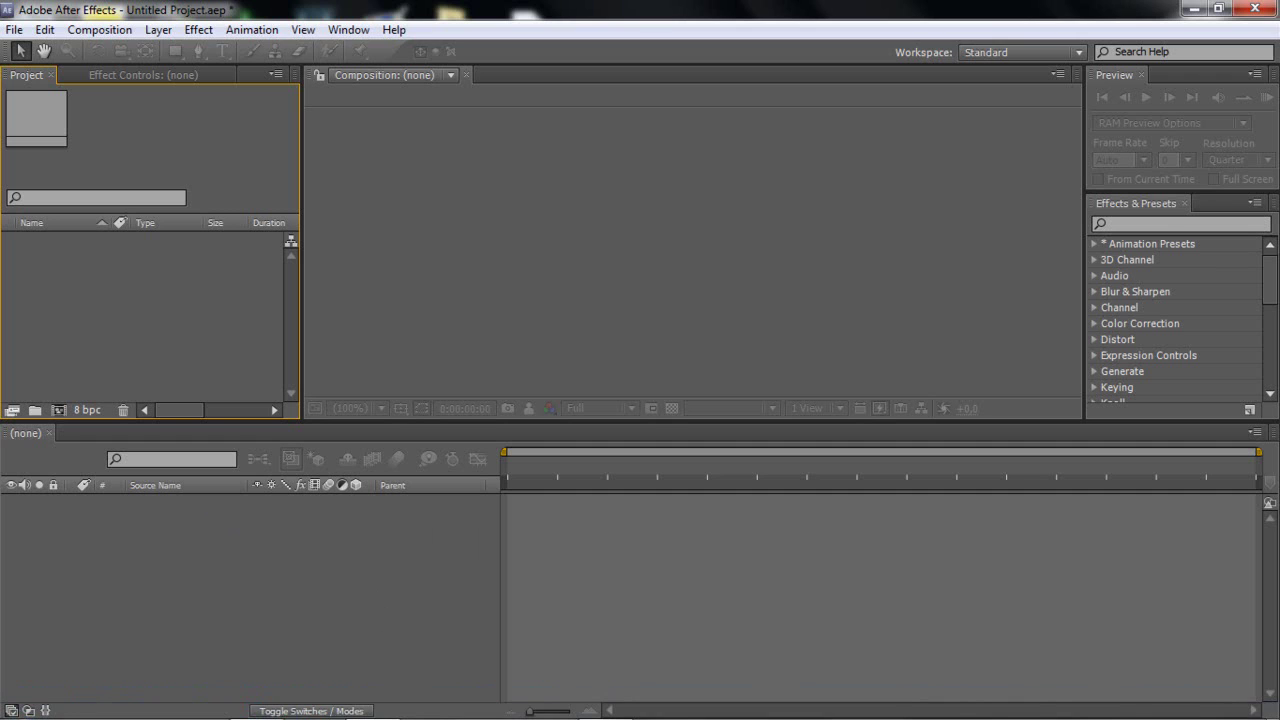
{"action": "left_click", "coordinate": [372, 700]}
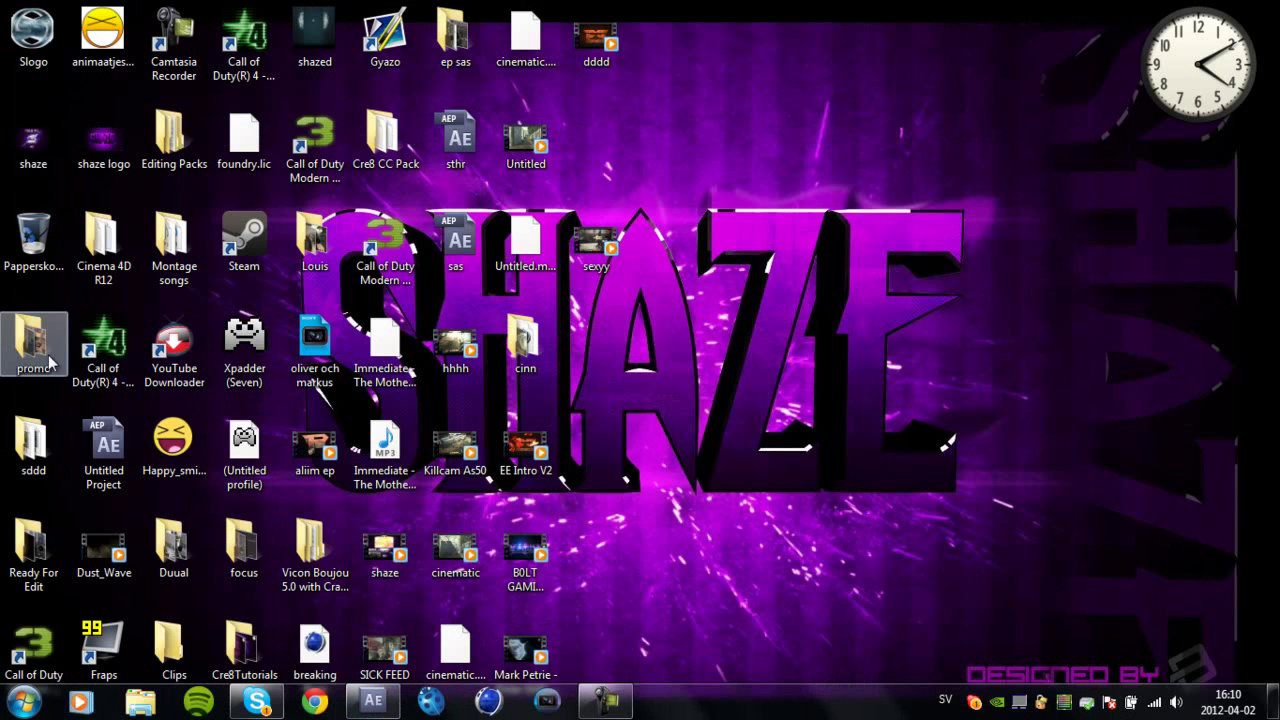
{"action": "double_click", "coordinate": [38, 438]}
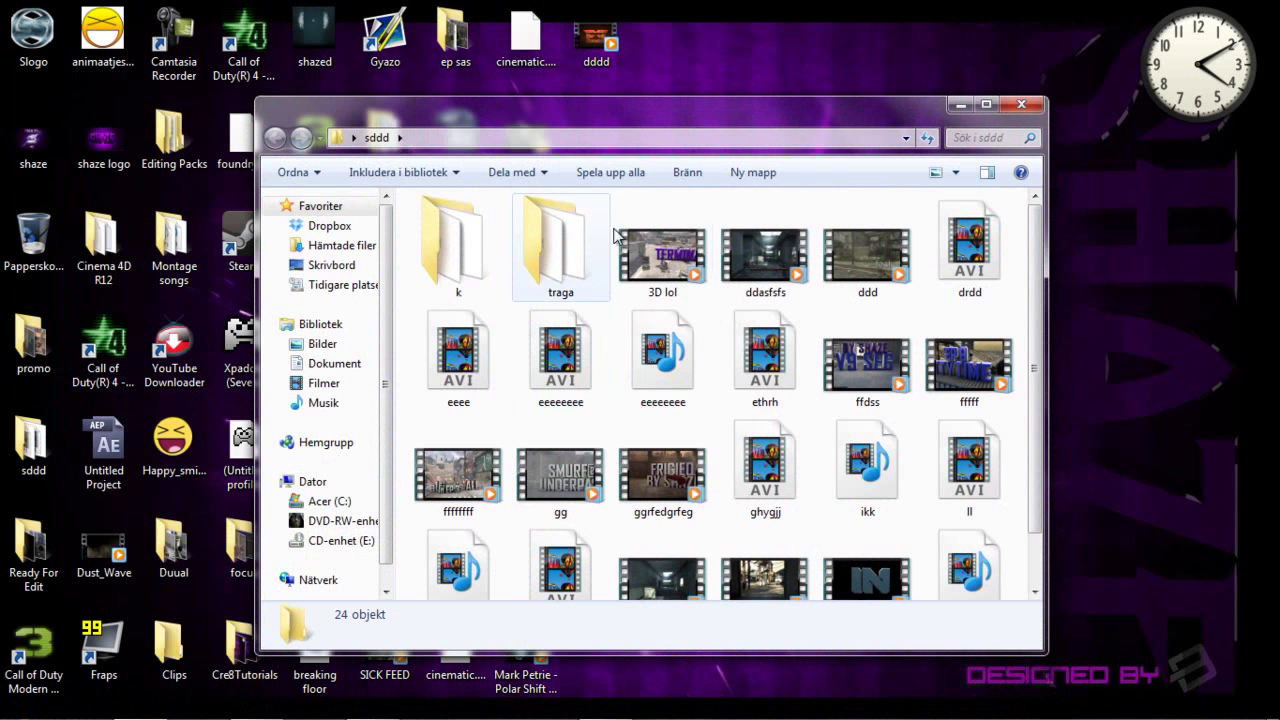
{"action": "left_click_drag", "start_coordinate": [565, 255], "coordinate": [80, 309]}
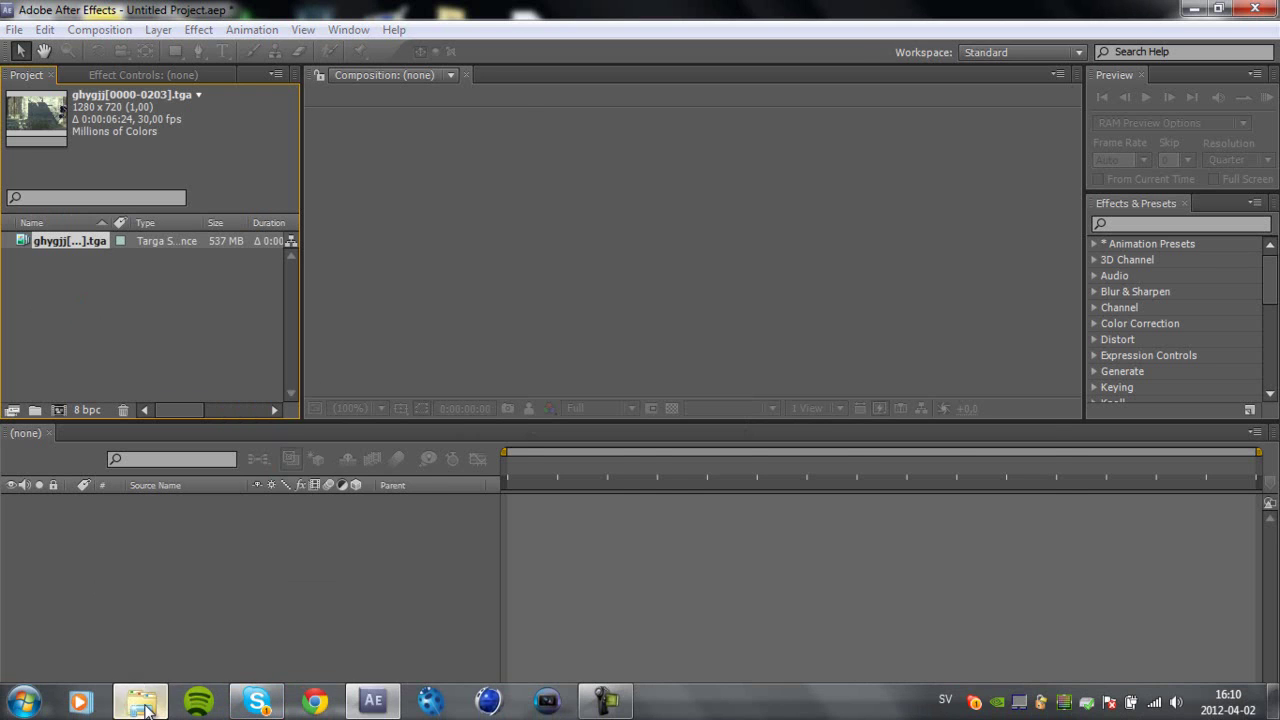
{"action": "left_click", "coordinate": [150, 706]}
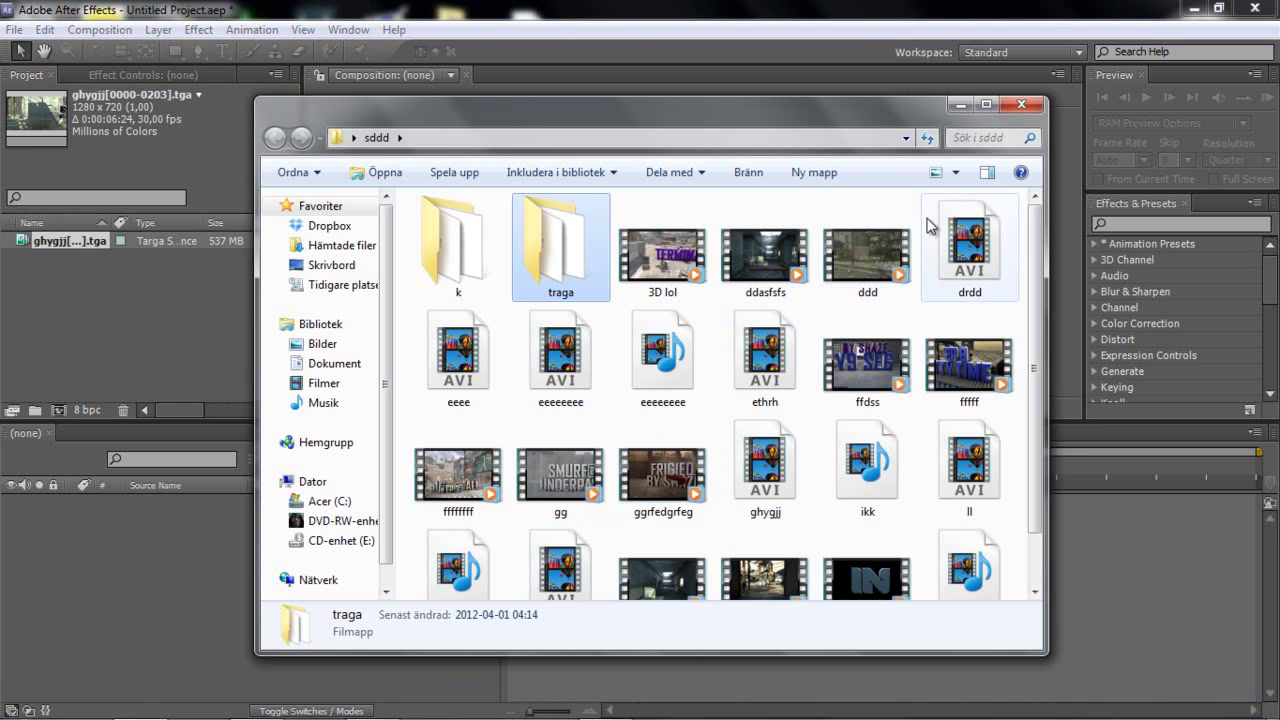
{"action": "left_click", "coordinate": [1021, 104]}
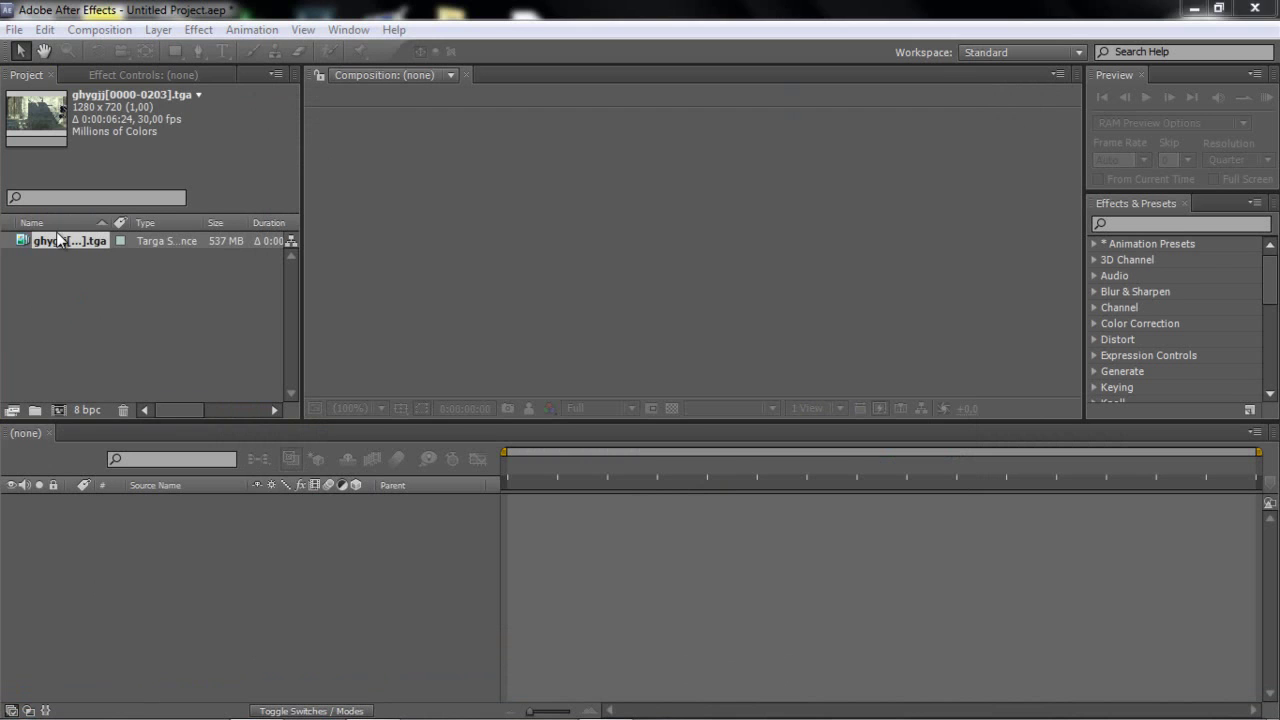
Build a ghygjj composition from the footage, scrub through its frames, and minimize After Effects
{"action": "left_click", "coordinate": [58, 240]}
{"action": "left_click_drag", "start_coordinate": [58, 240], "coordinate": [233, 650]}
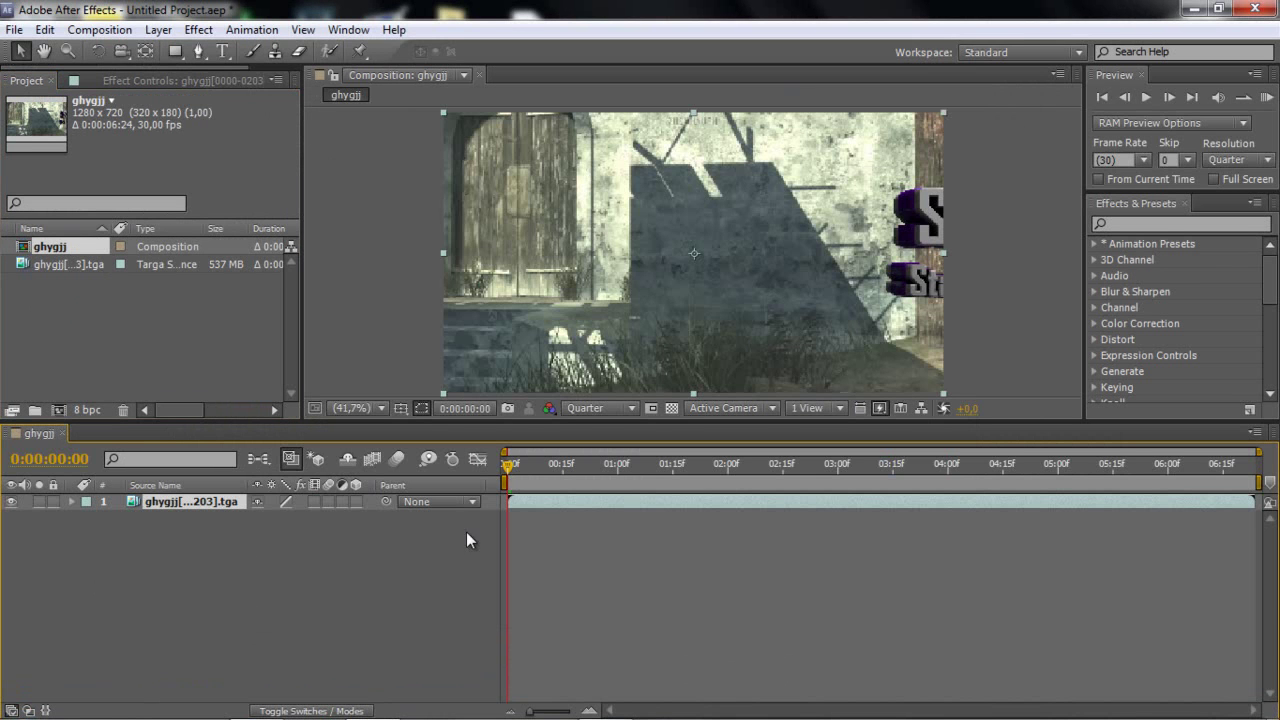
{"action": "left_click_drag", "start_coordinate": [546, 472], "coordinate": [560, 472]}
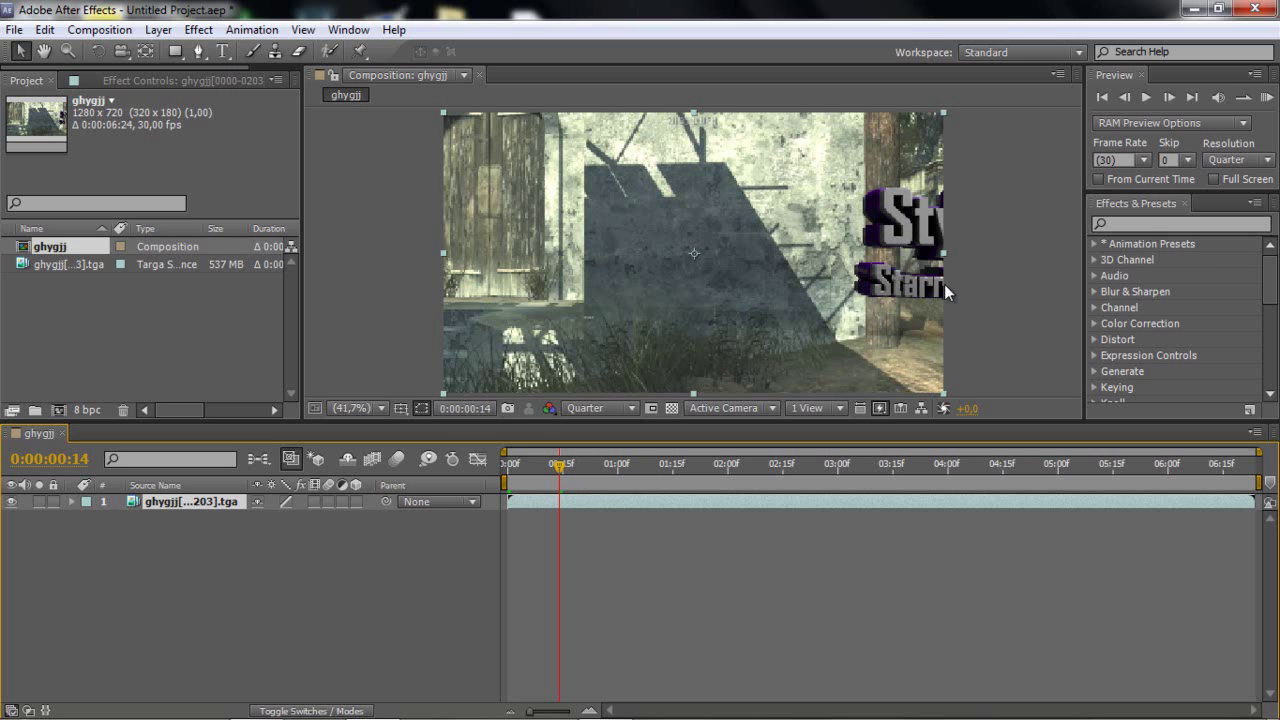
{"action": "left_click_drag", "start_coordinate": [574, 471], "coordinate": [617, 466]}
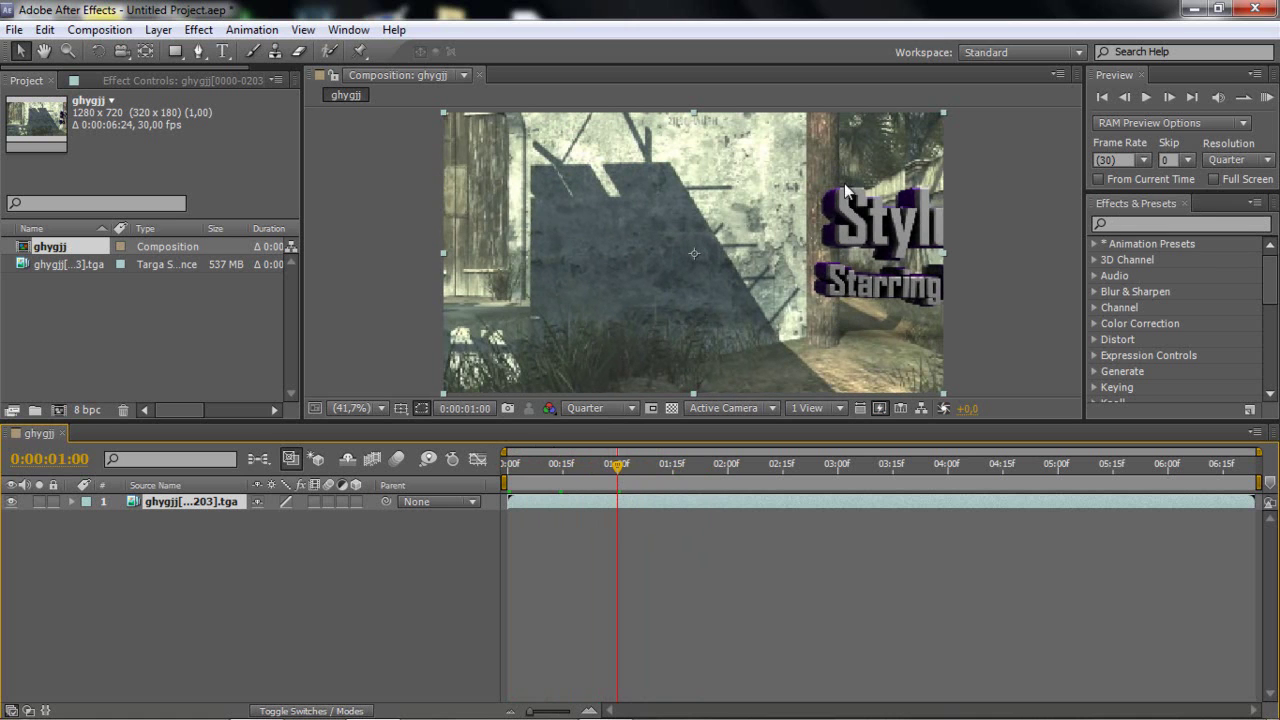
{"action": "mouse_move", "coordinate": [380, 715]}
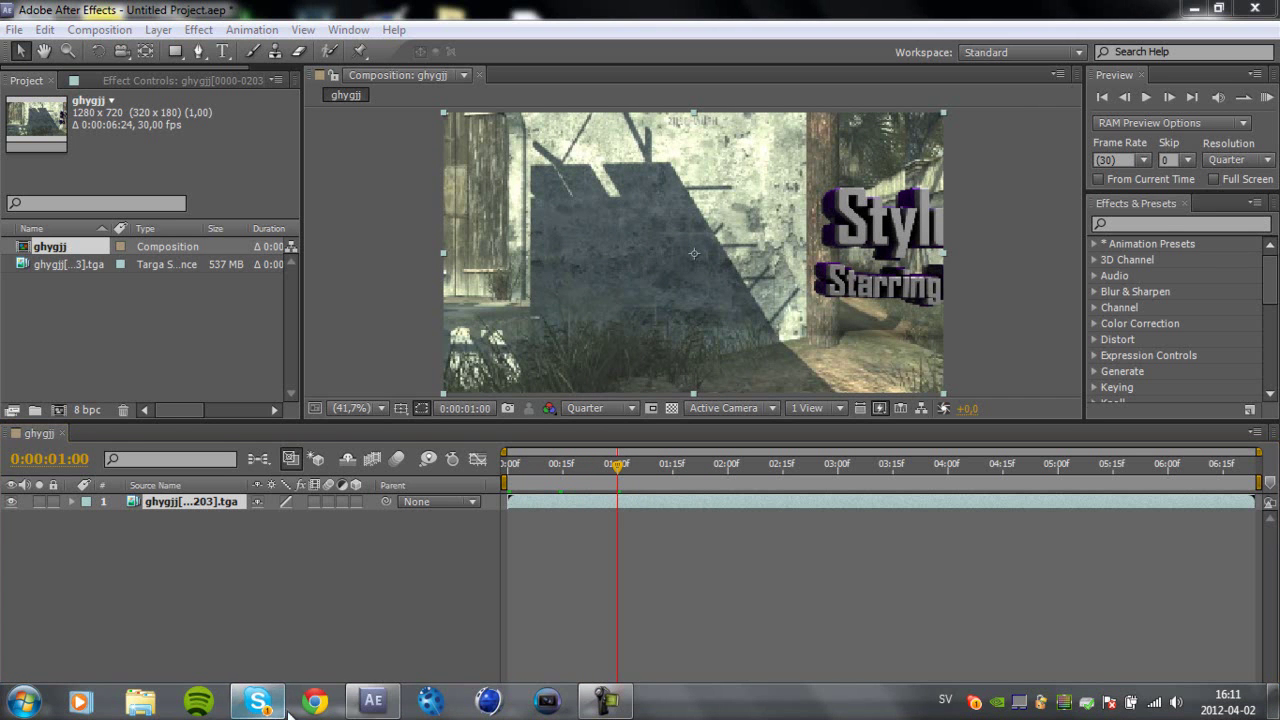
{"action": "left_click", "coordinate": [370, 705]}
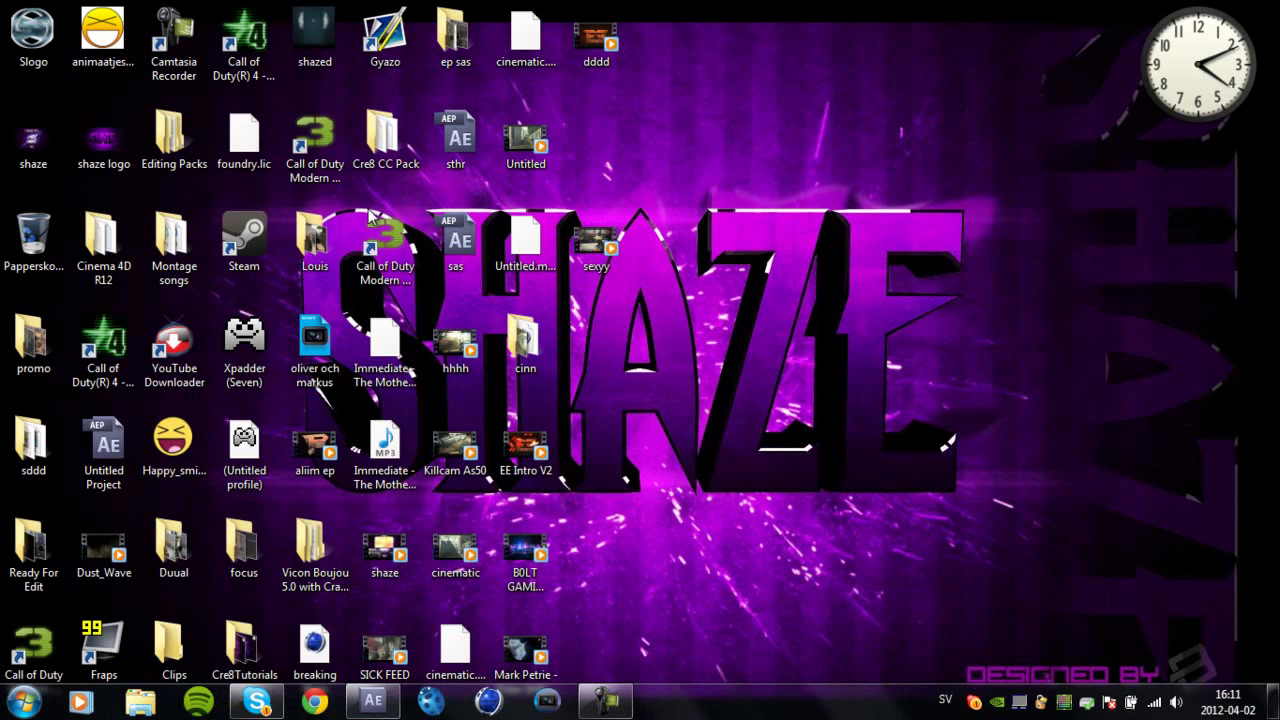
Import Untitled.mp4 from the desktop and place it as layer 2 under the text footage
{"action": "left_click", "coordinate": [373, 700]}
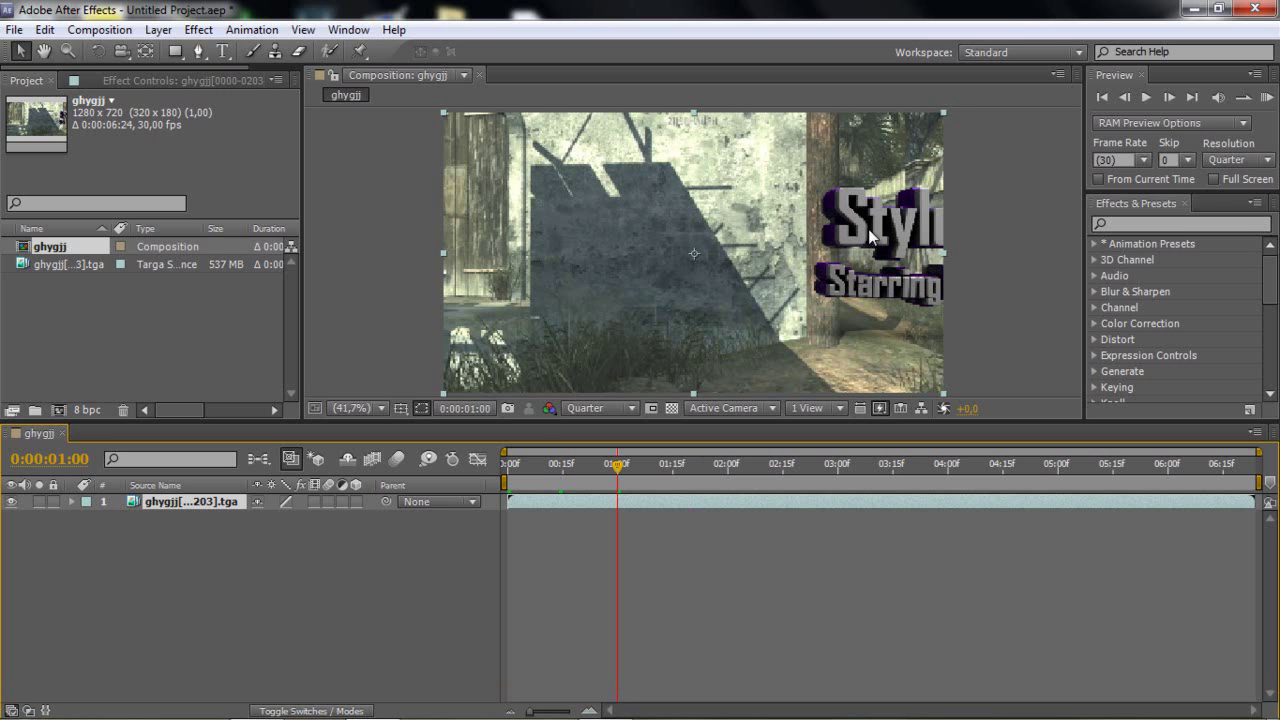
{"action": "mouse_move", "coordinate": [320, 716]}
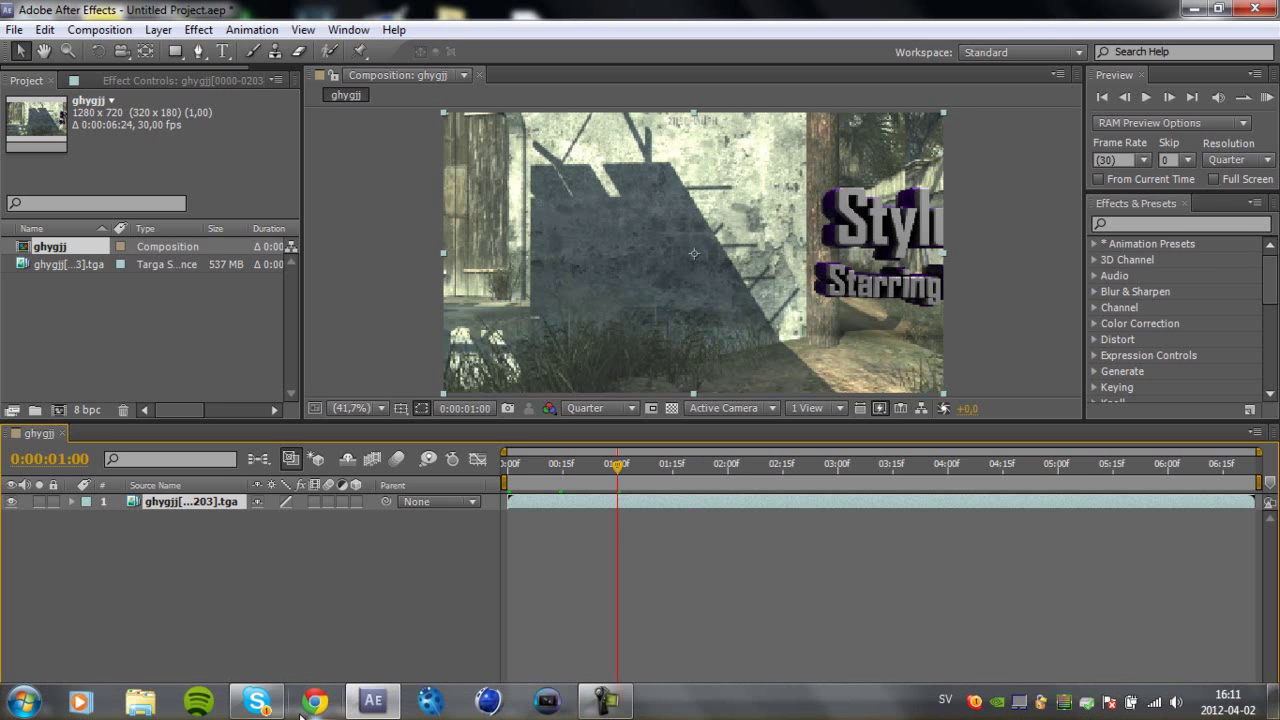
{"action": "left_click", "coordinate": [370, 712]}
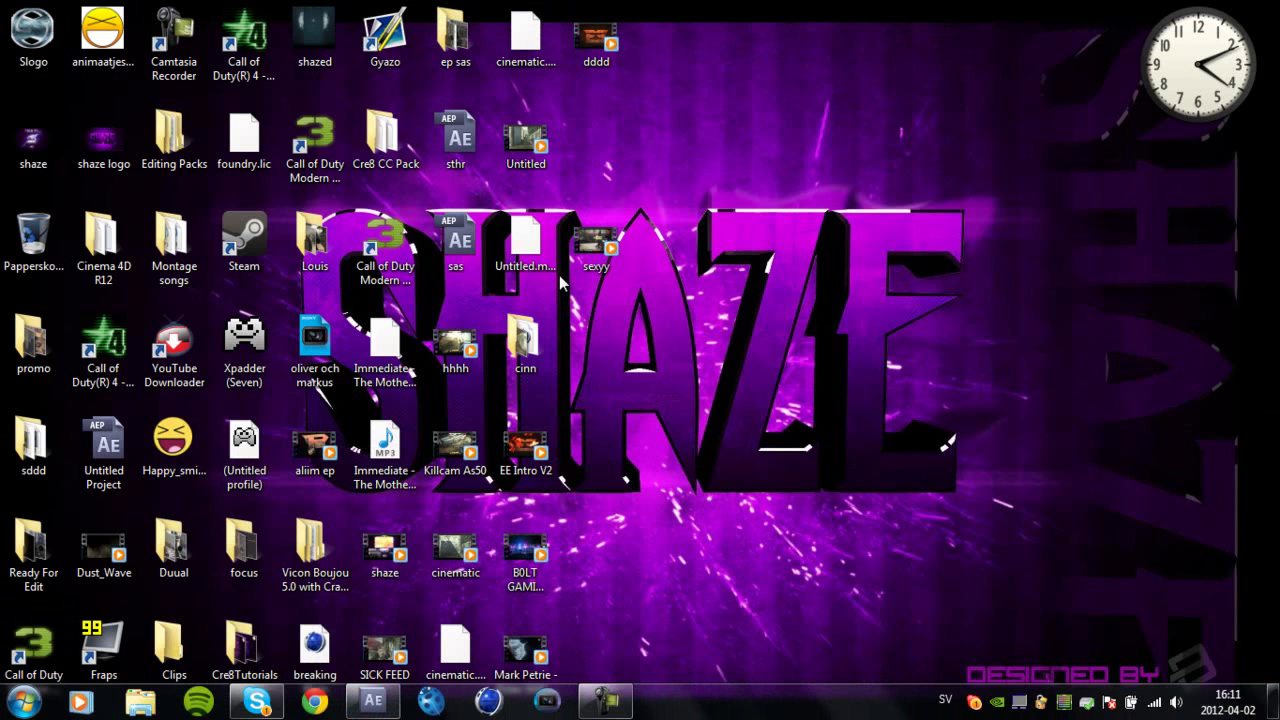
{"action": "left_click_drag", "start_coordinate": [548, 163], "coordinate": [88, 332]}
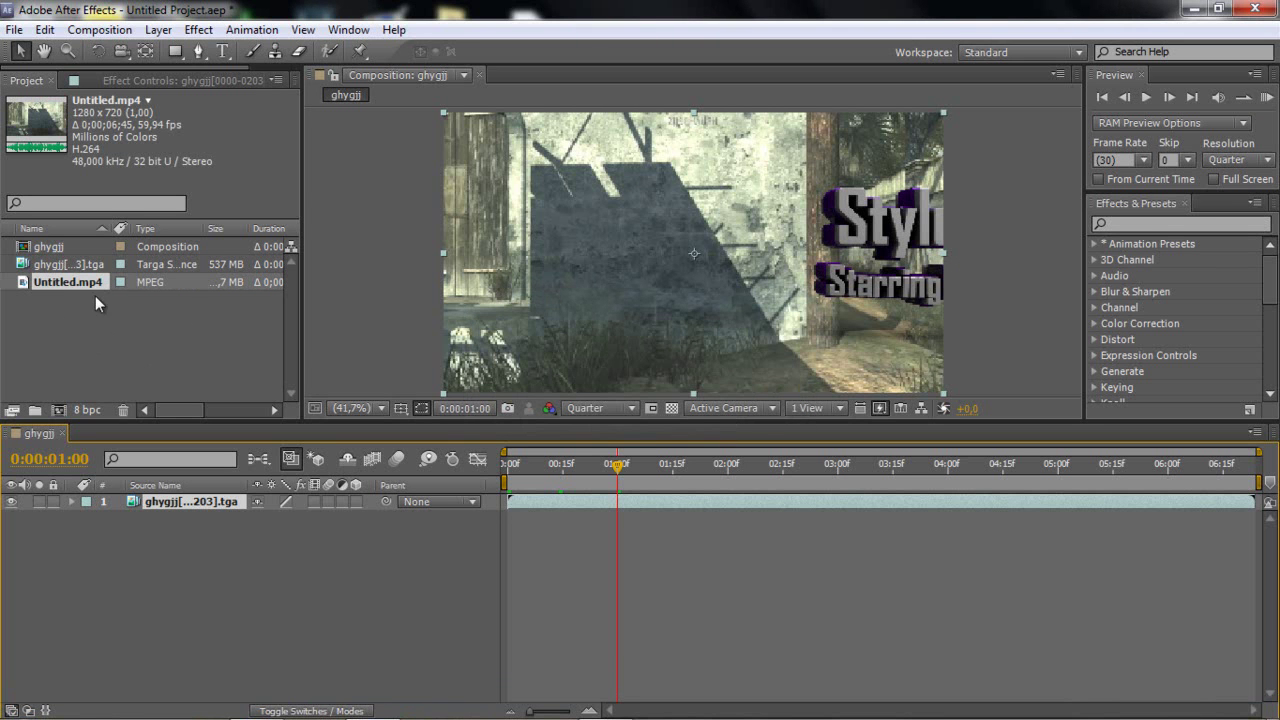
{"action": "left_click_drag", "start_coordinate": [121, 283], "coordinate": [237, 556]}
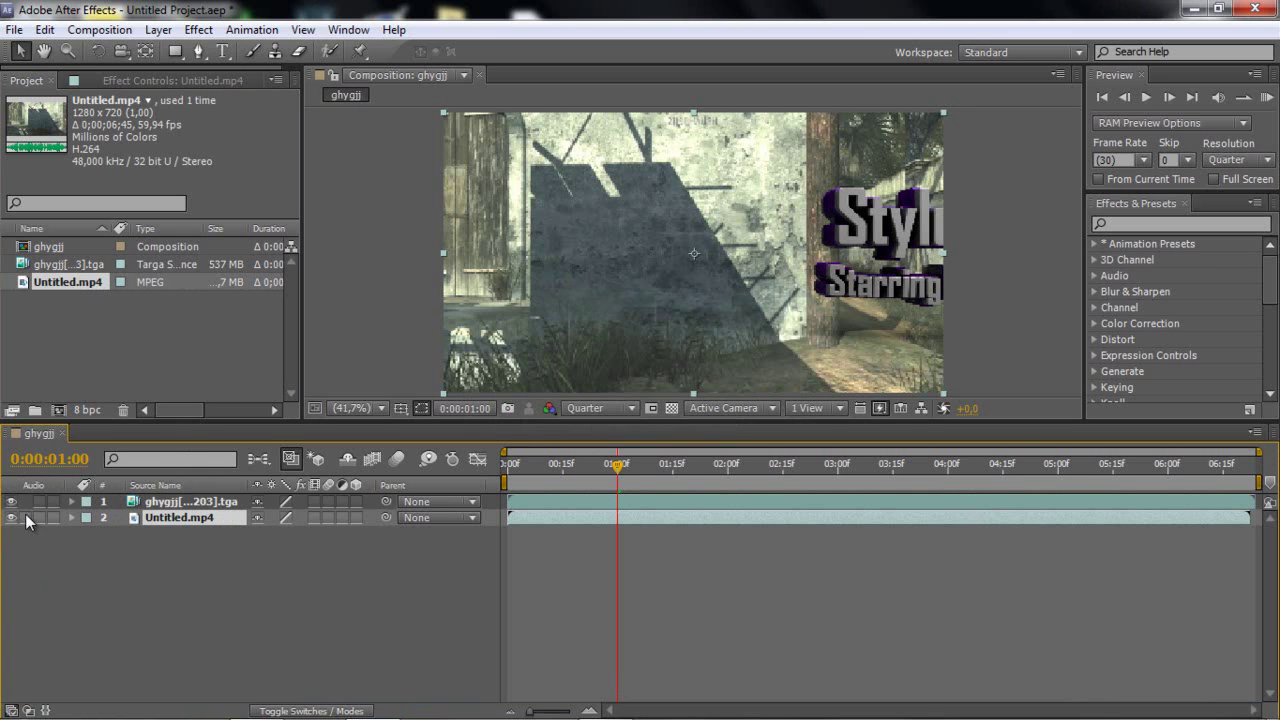
Hide the ghygjj text layer, set preview resolution to Full, and zoom the viewer to 50%
{"action": "left_click", "coordinate": [186, 503]}
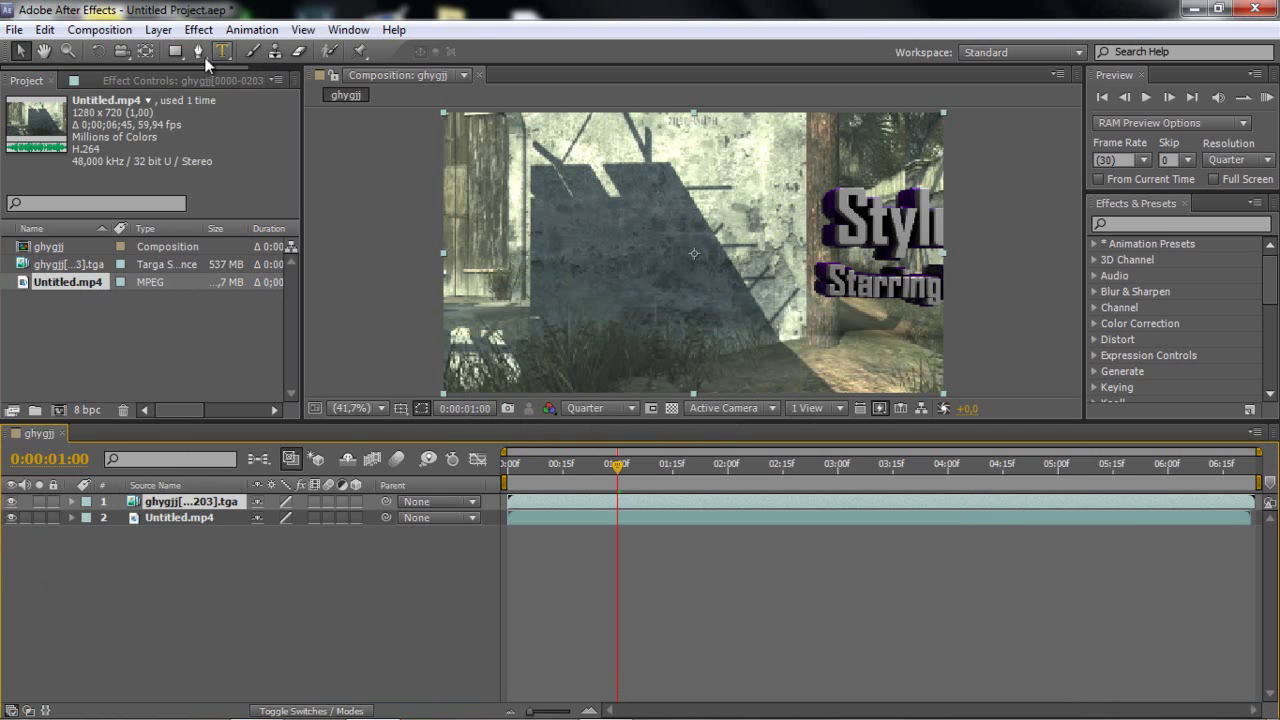
{"action": "left_click", "coordinate": [11, 502]}
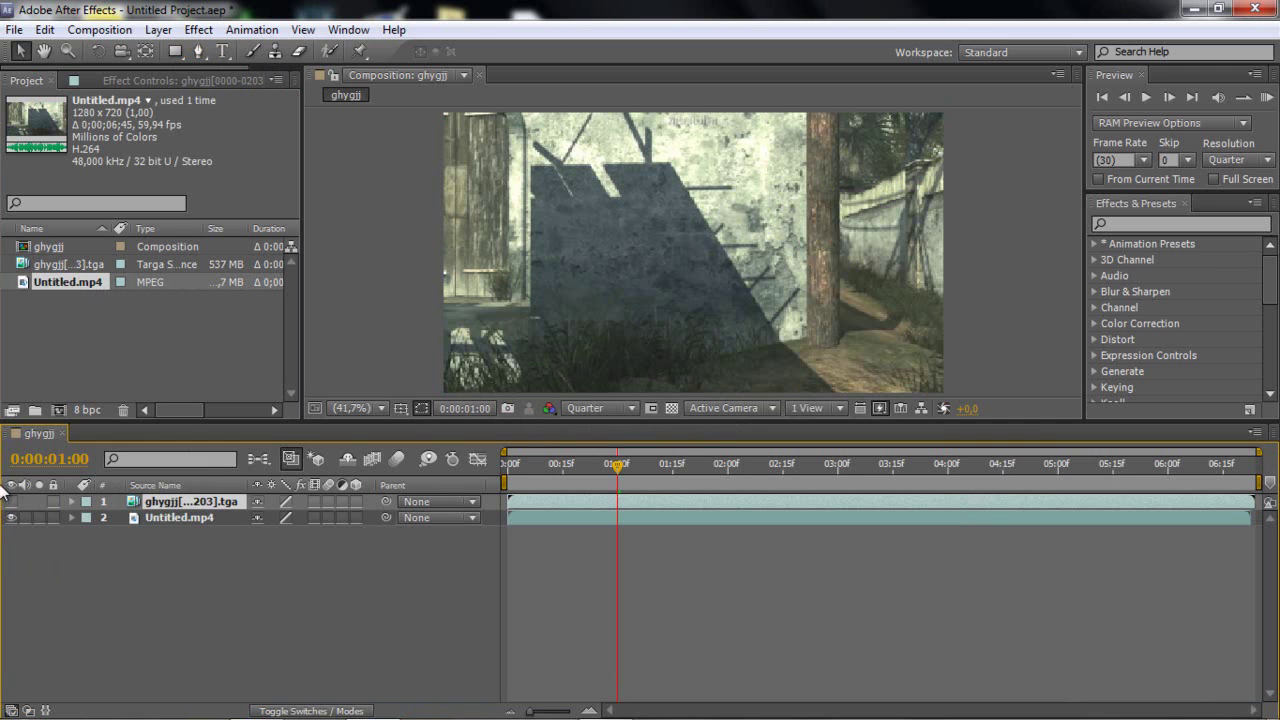
{"action": "left_click", "coordinate": [604, 410]}
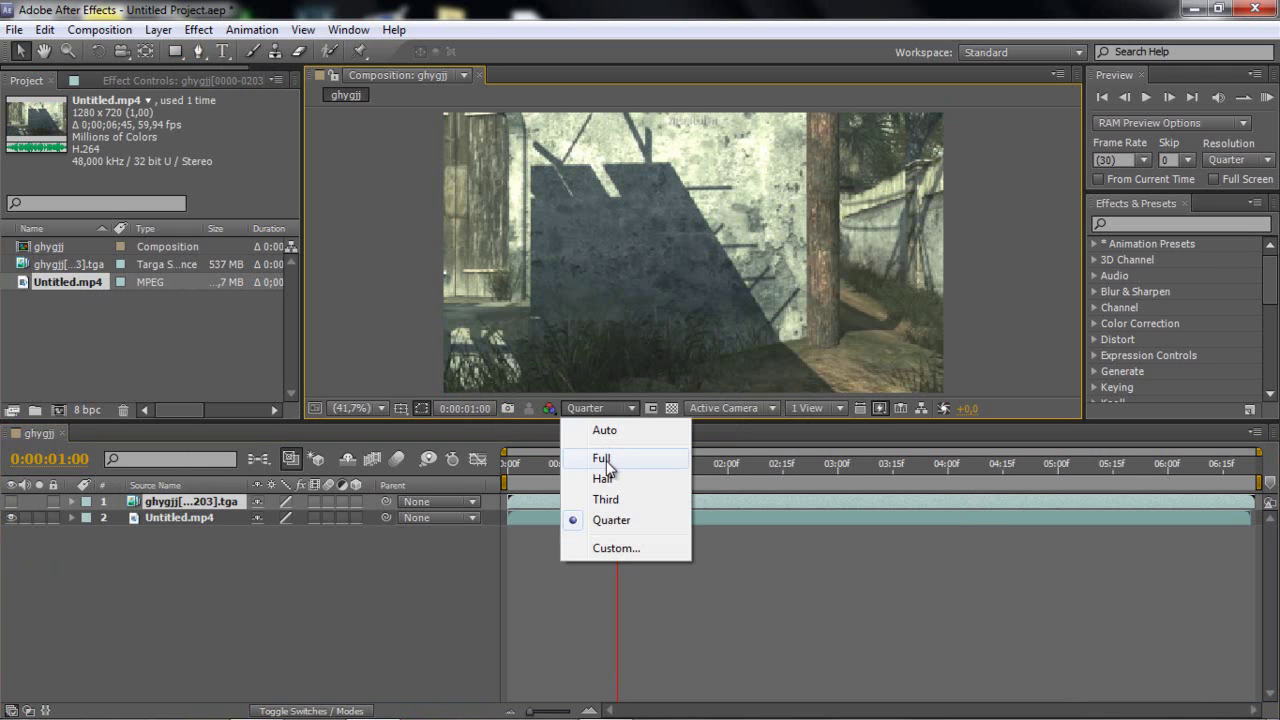
{"action": "left_click", "coordinate": [607, 455]}
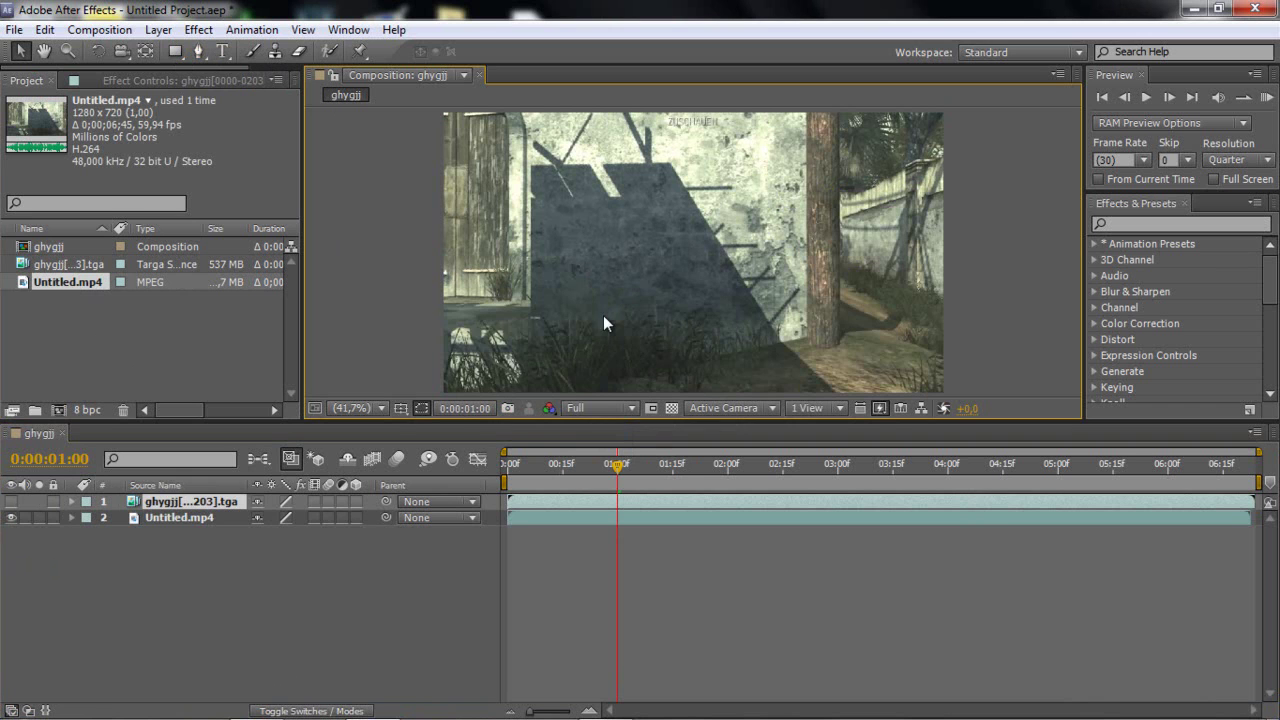
{"action": "key", "text": "period"}
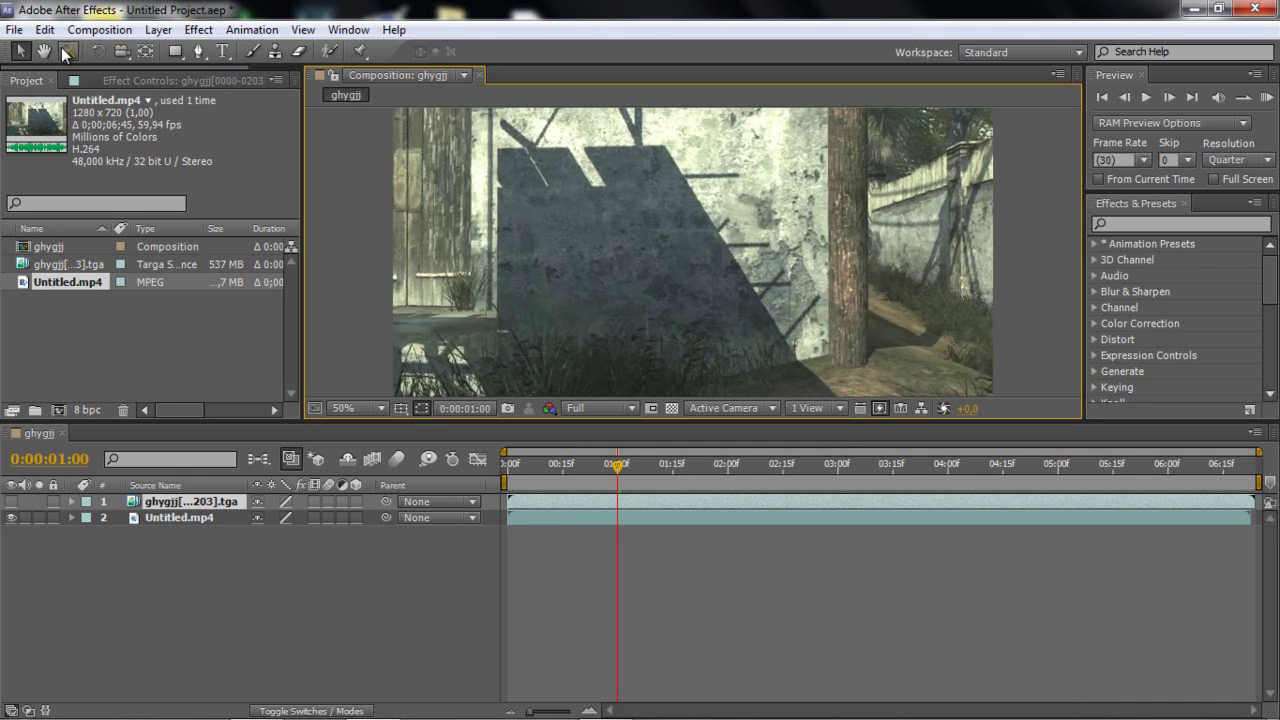
Pan to the tree trunk and place mask points from the ground up the trunk's edge
{"action": "left_click", "coordinate": [45, 50]}
{"action": "left_click_drag", "start_coordinate": [917, 250], "coordinate": [661, 262]}
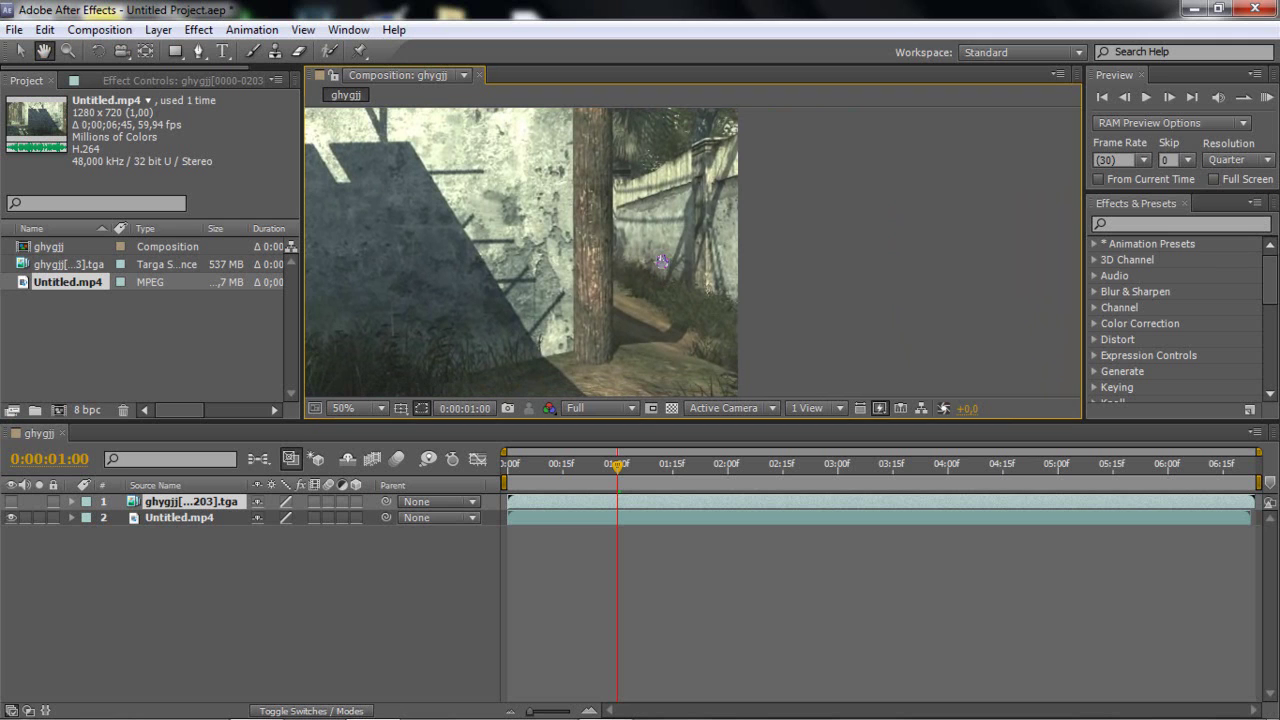
{"action": "left_click", "coordinate": [199, 51]}
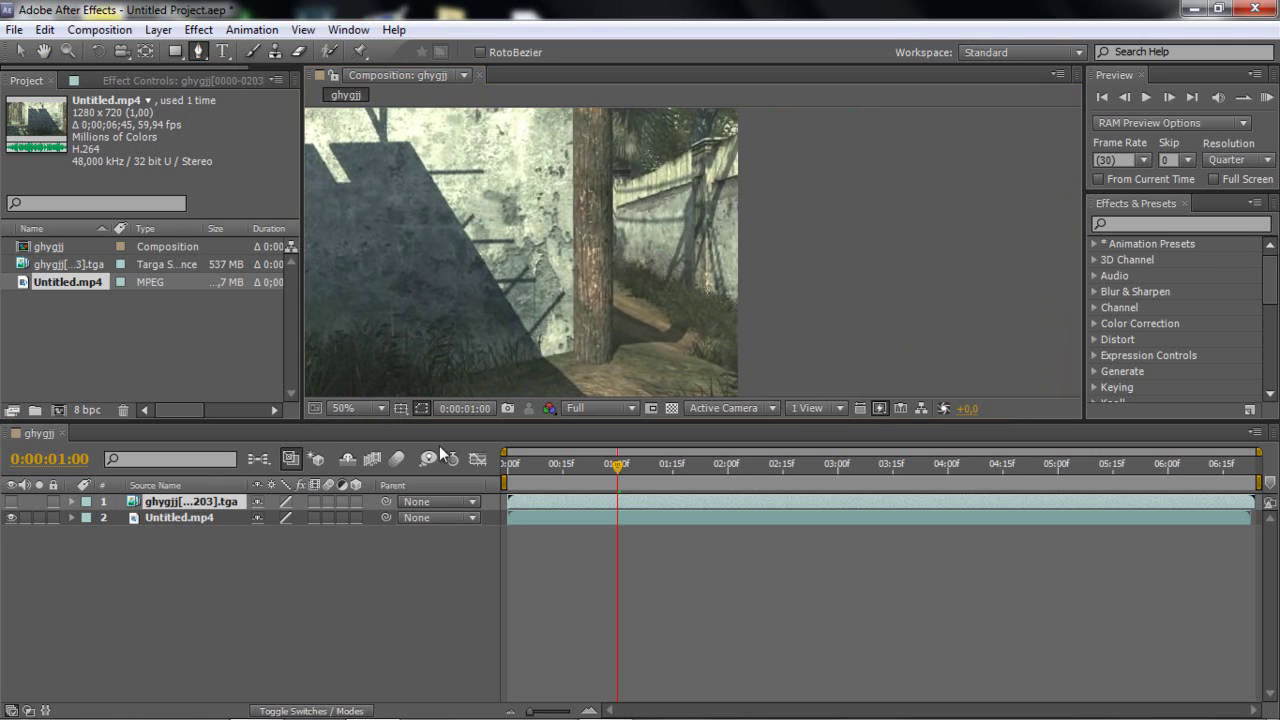
{"action": "left_click", "coordinate": [477, 370]}
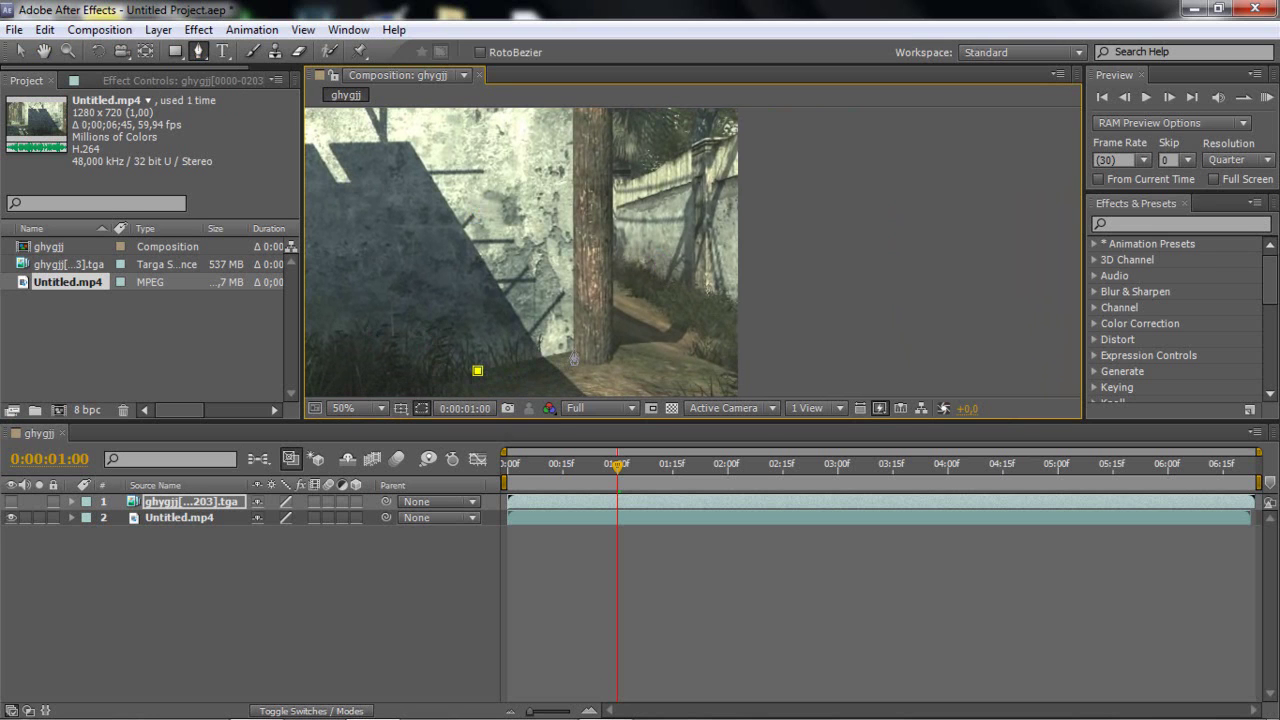
{"action": "left_click", "coordinate": [573, 349]}
{"action": "left_click_drag", "start_coordinate": [609, 367], "coordinate": [610, 298]}
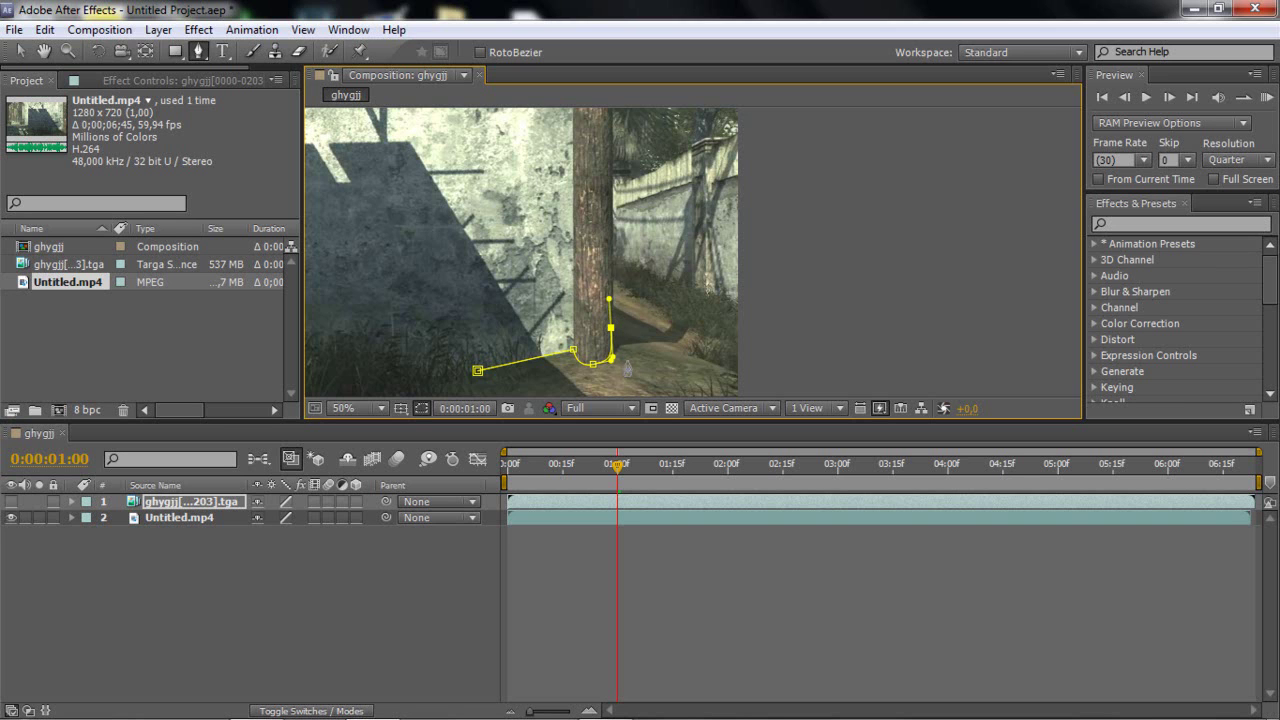
{"action": "left_click", "coordinate": [611, 242]}
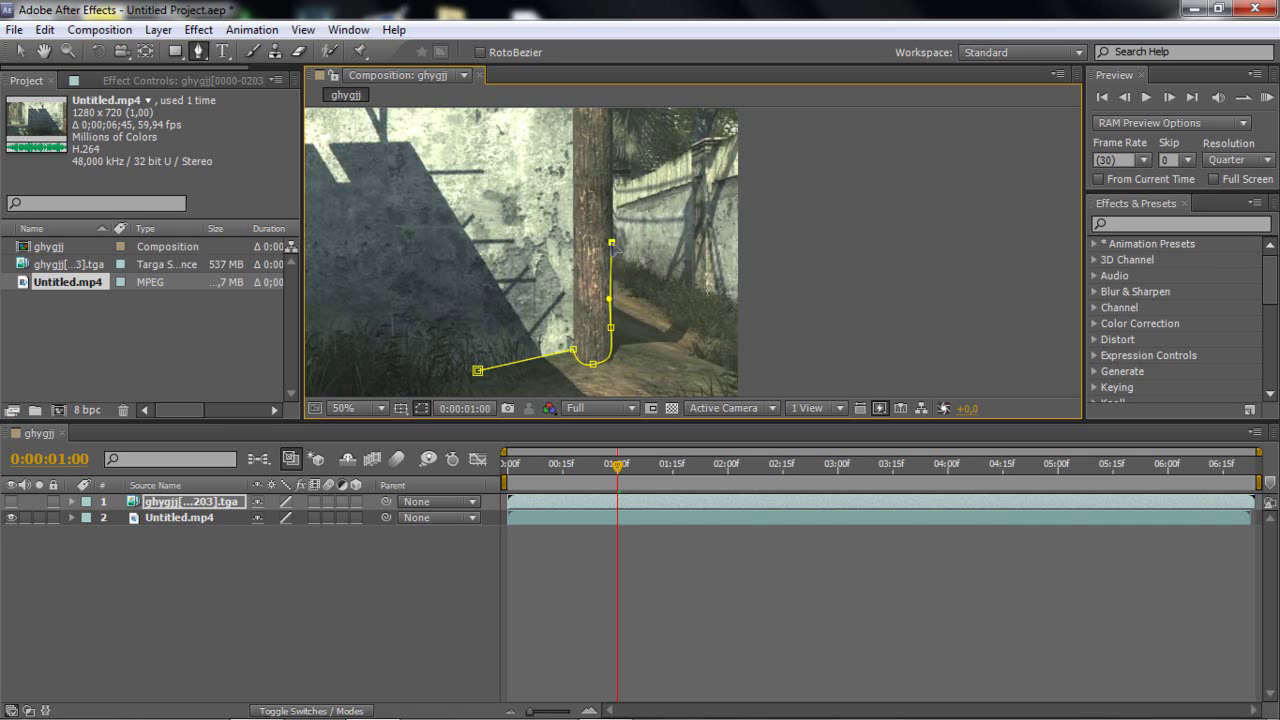
{"action": "left_click", "coordinate": [612, 299]}
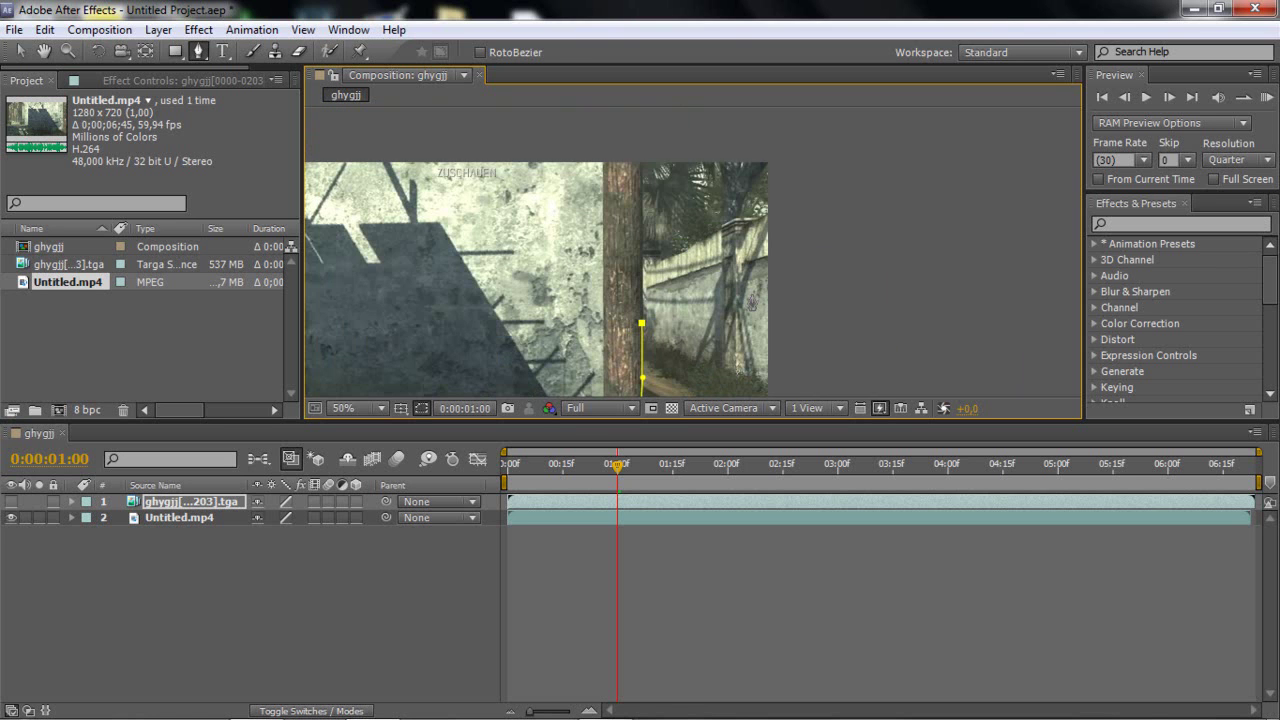
Add points around the treetop, fit the view, and close the mask path around the trunk
{"action": "left_click", "coordinate": [641, 159]}
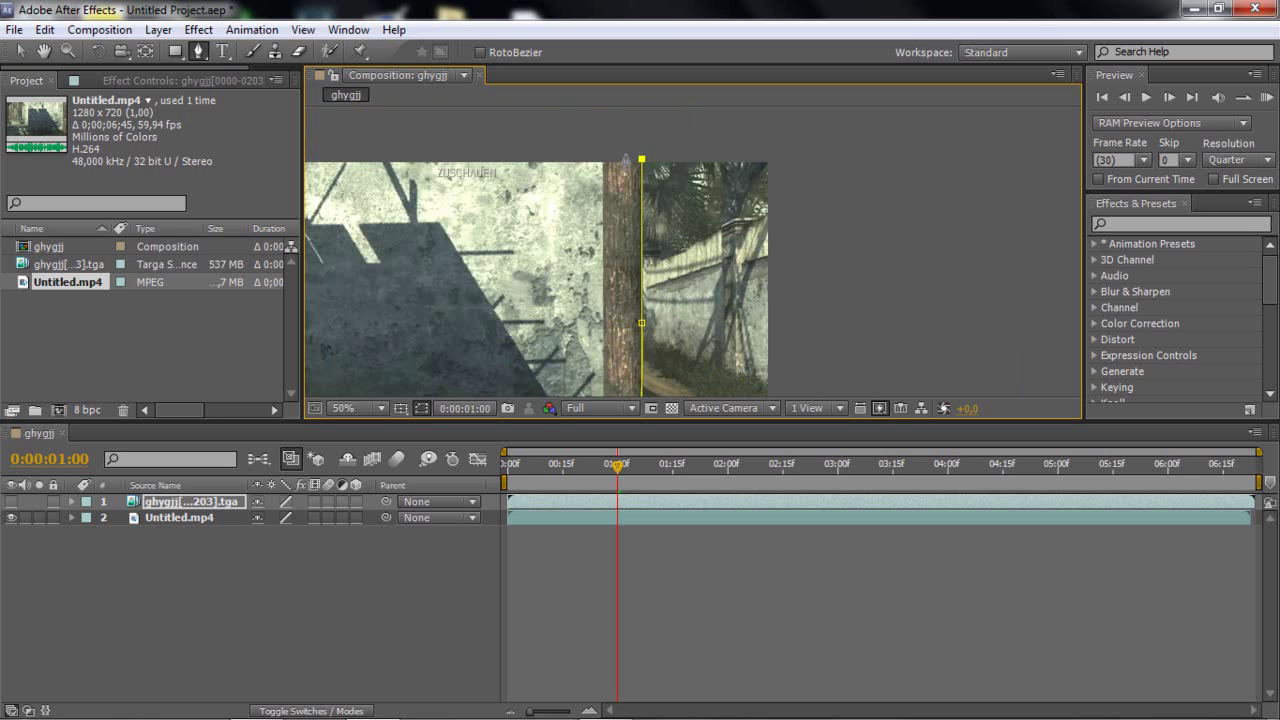
{"action": "left_click_drag", "start_coordinate": [598, 150], "coordinate": [557, 218]}
{"action": "scroll", "coordinate": [548, 360], "scroll_direction": "down", "scroll_amount": 2}
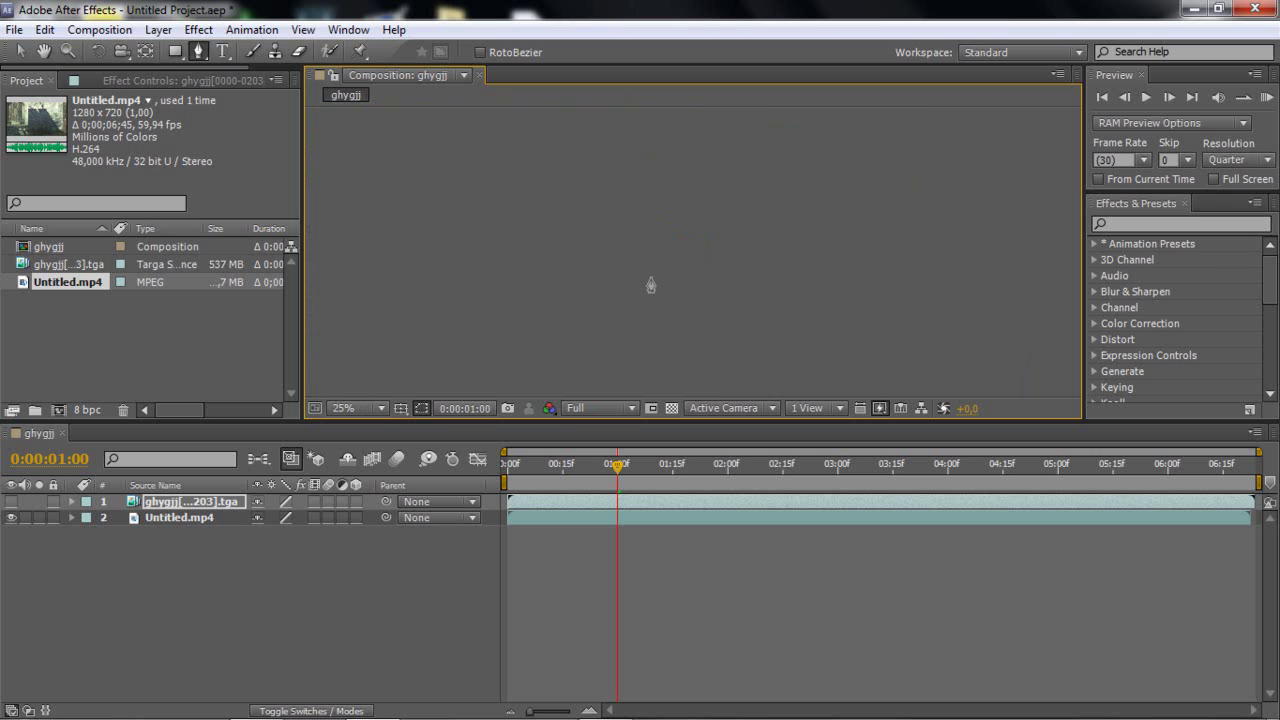
{"action": "left_click", "coordinate": [378, 410]}
{"action": "left_click", "coordinate": [386, 86]}
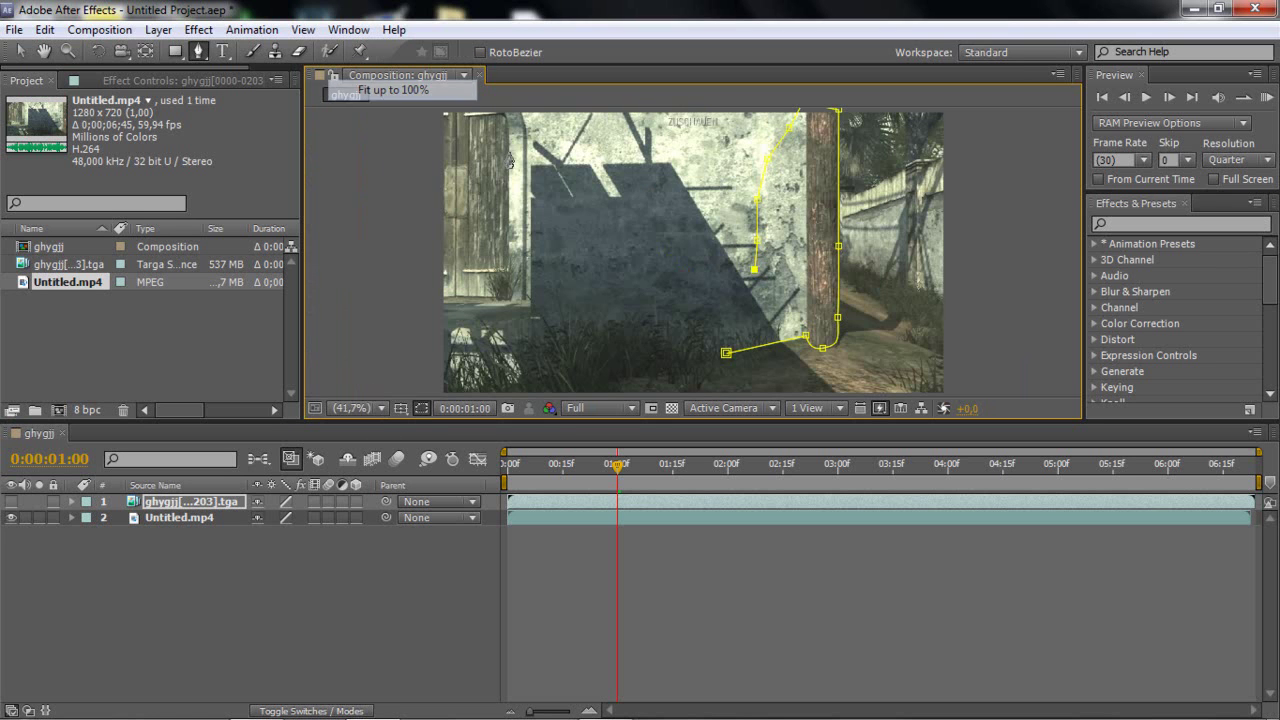
{"action": "left_click", "coordinate": [725, 353]}
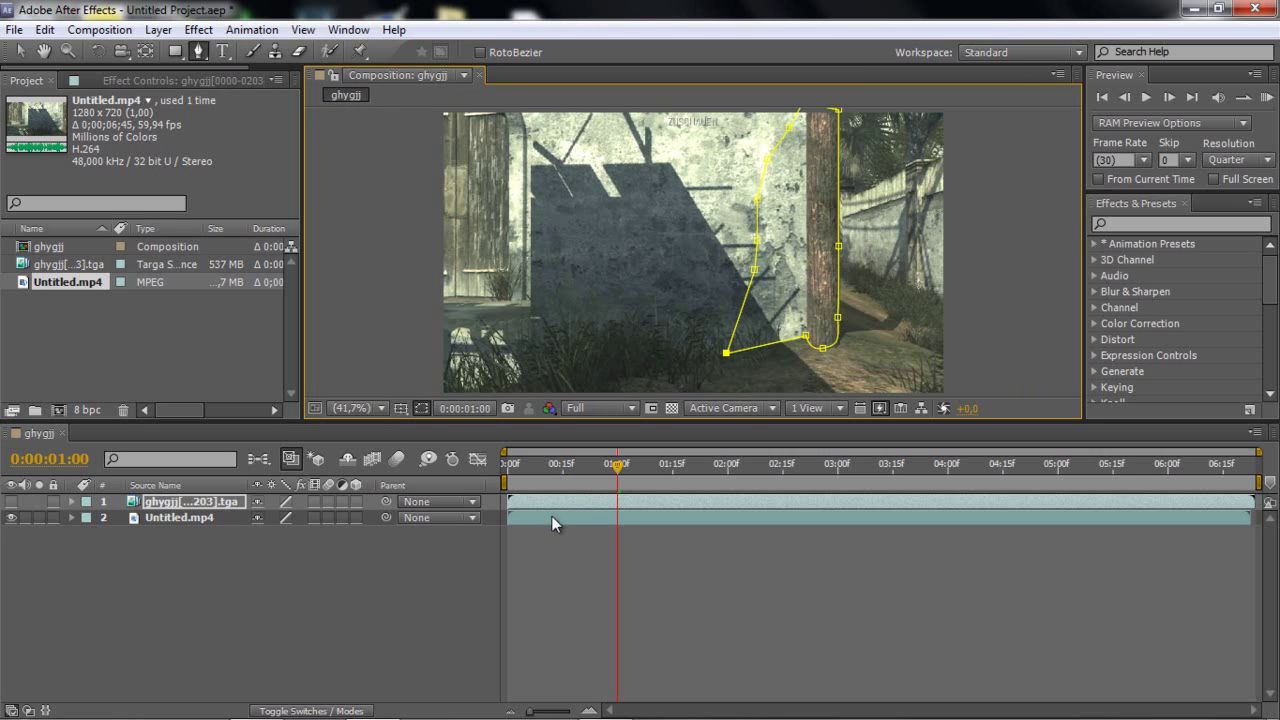
Show the text layer again and set Mask 1 to Subtract with Inverted turned off
{"action": "left_click", "coordinate": [163, 507]}
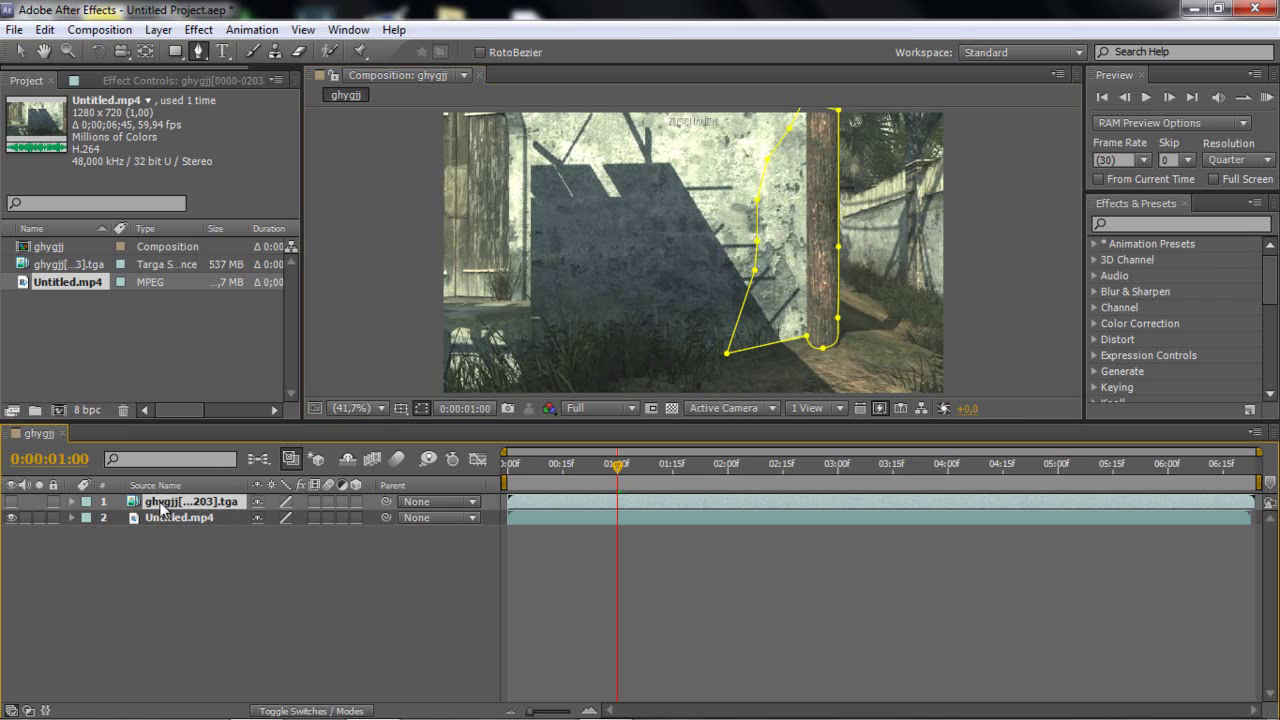
{"action": "left_click", "coordinate": [12, 501]}
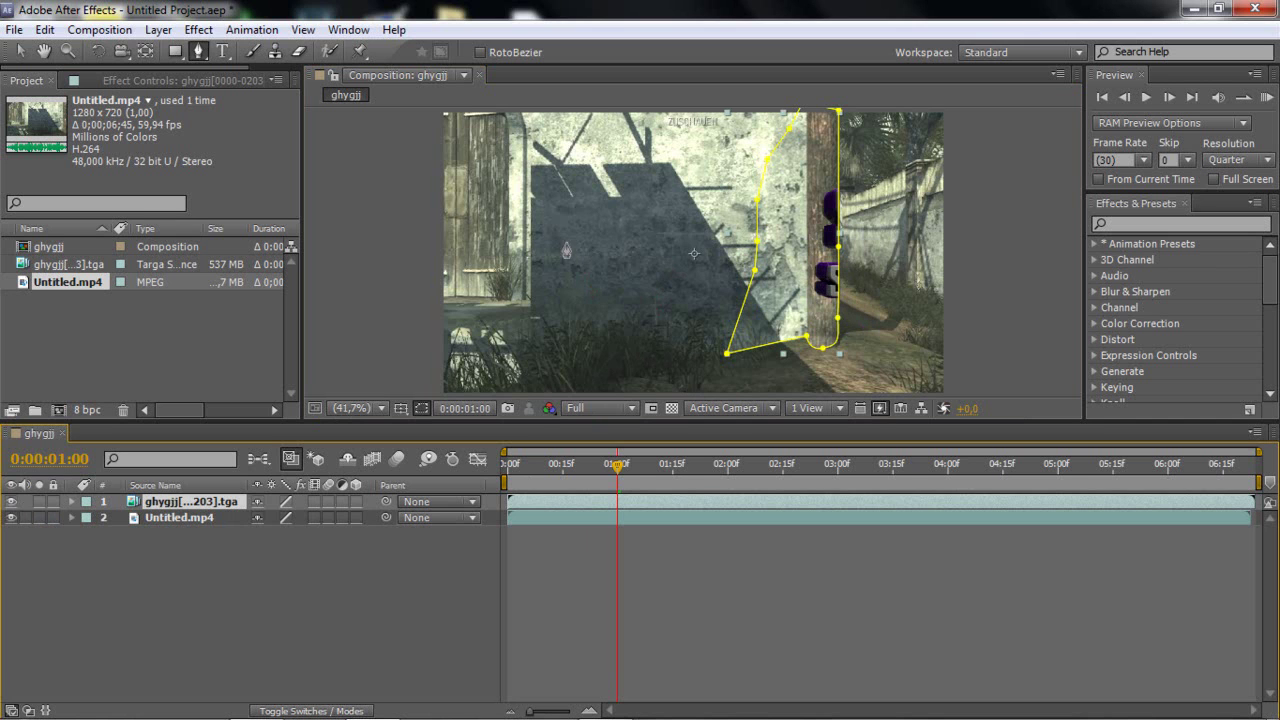
{"action": "key", "text": "m"}
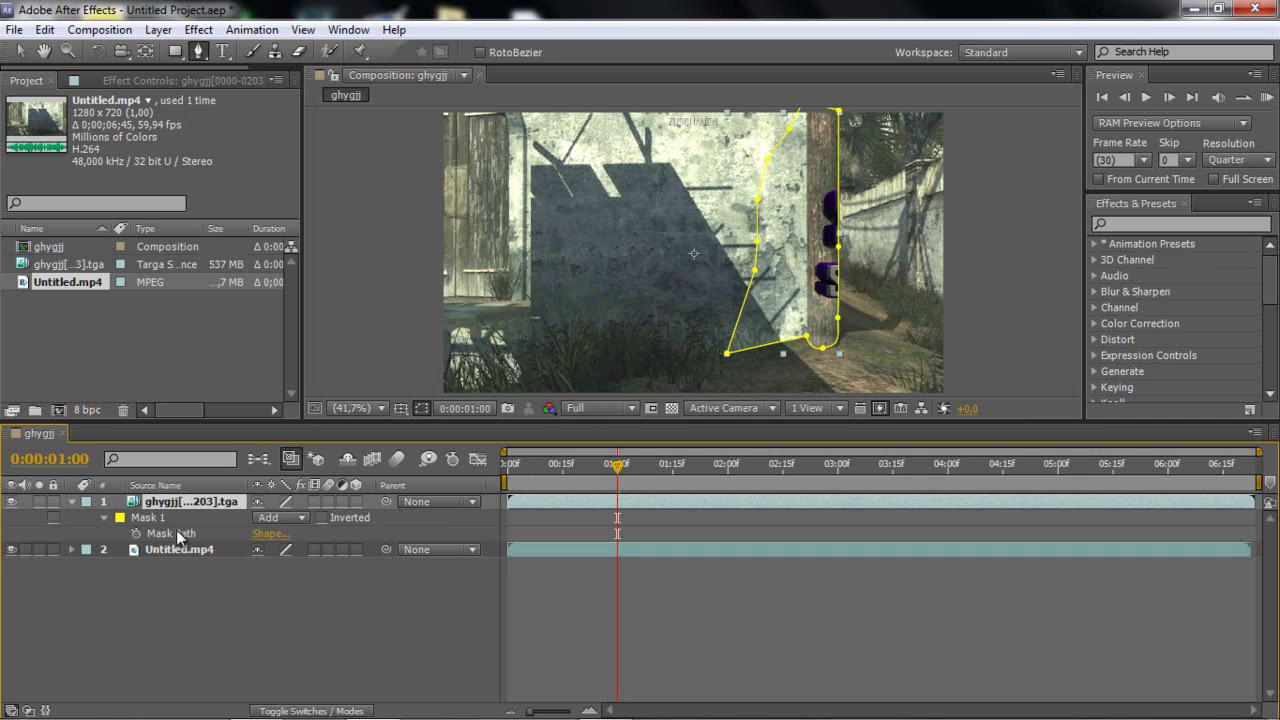
{"action": "left_click", "coordinate": [321, 518]}
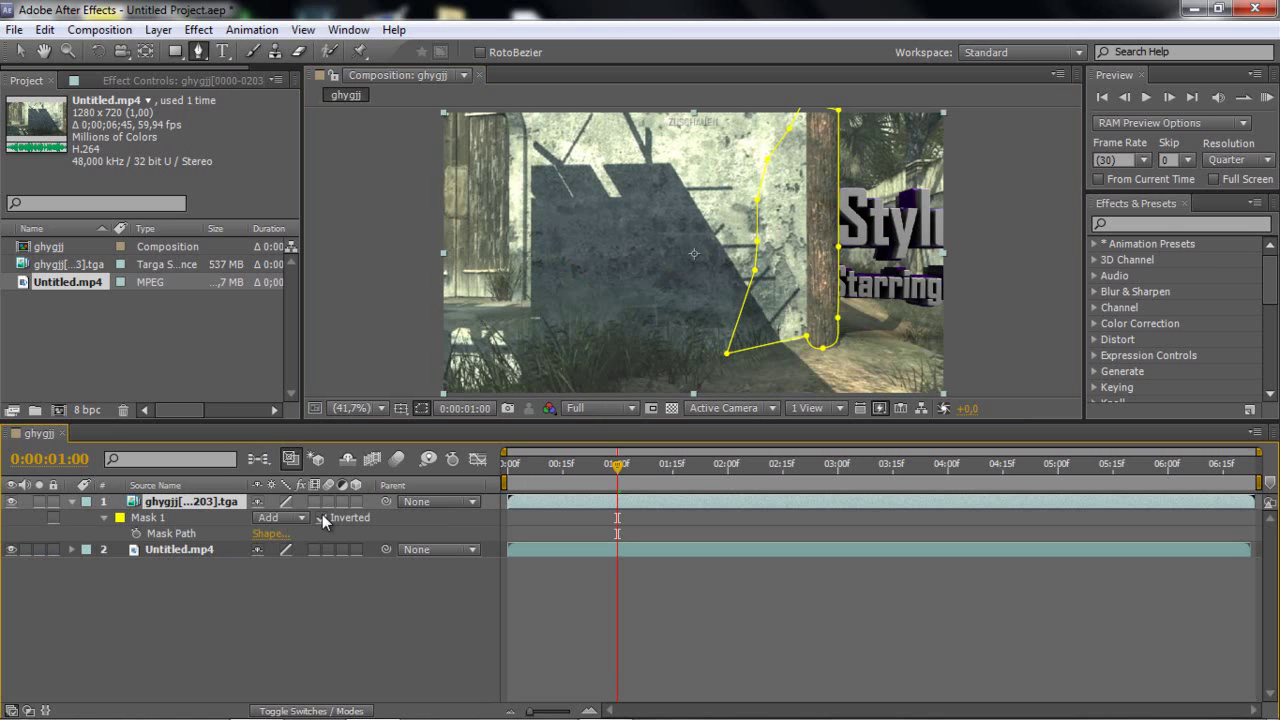
{"action": "left_click", "coordinate": [291, 516]}
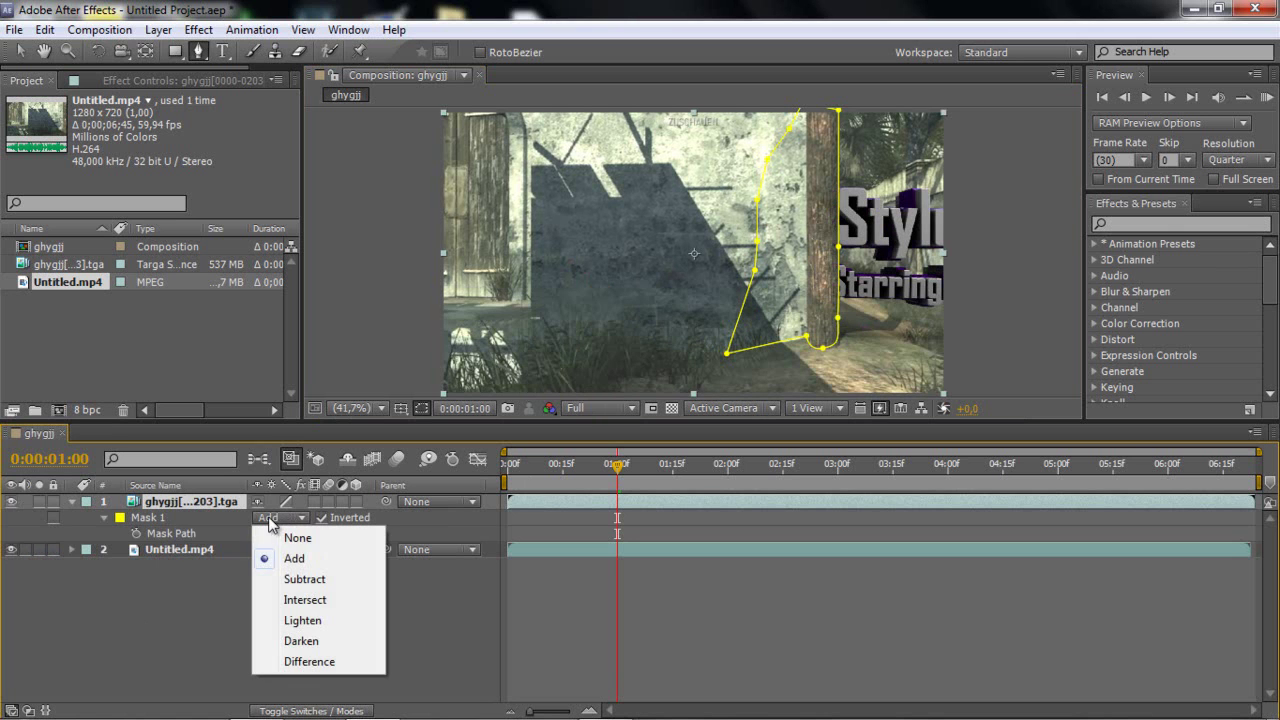
{"action": "left_click", "coordinate": [286, 580]}
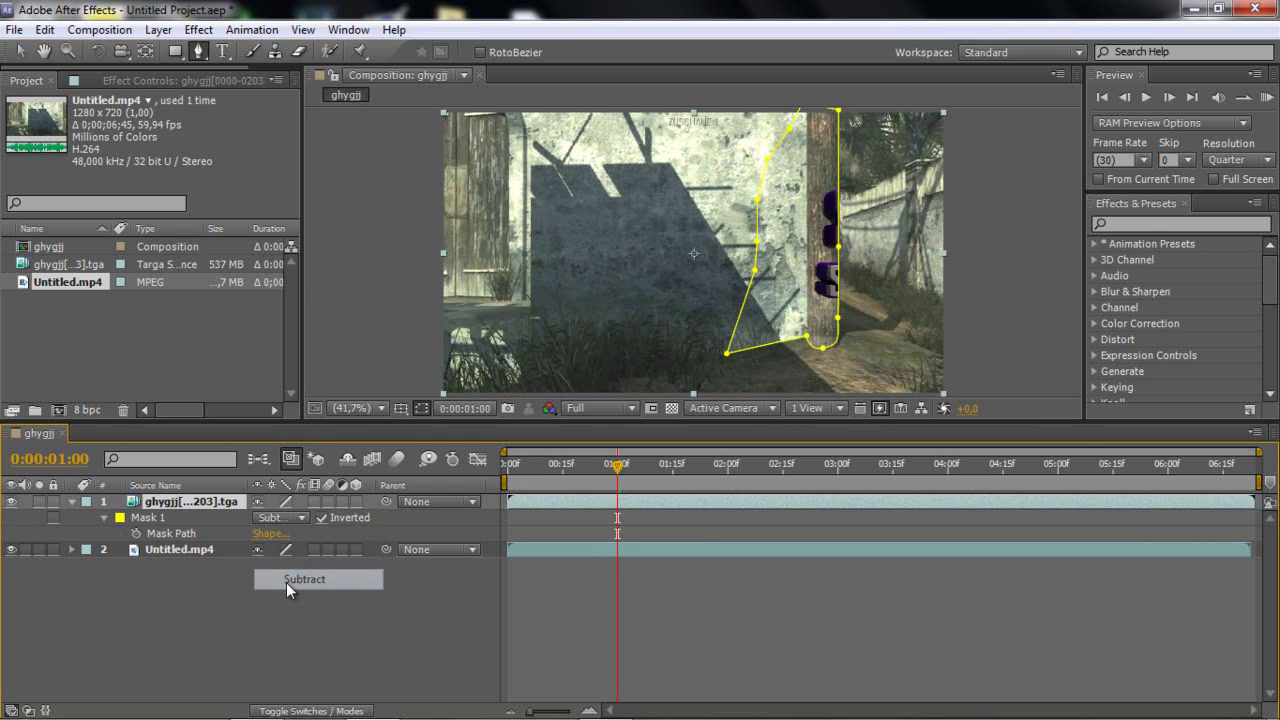
{"action": "left_click", "coordinate": [322, 518]}
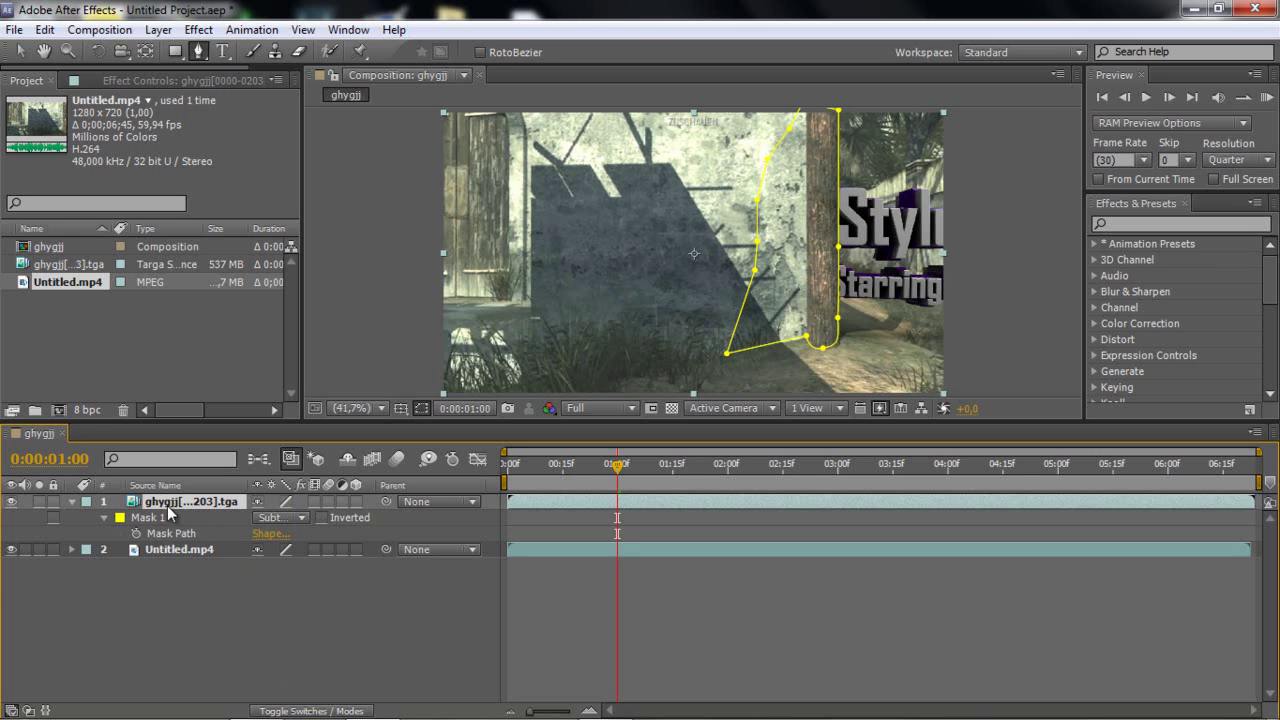
Set Mask 1's feather to 2 pixels
{"action": "key", "text": "m"}
{"action": "key", "text": "m"}
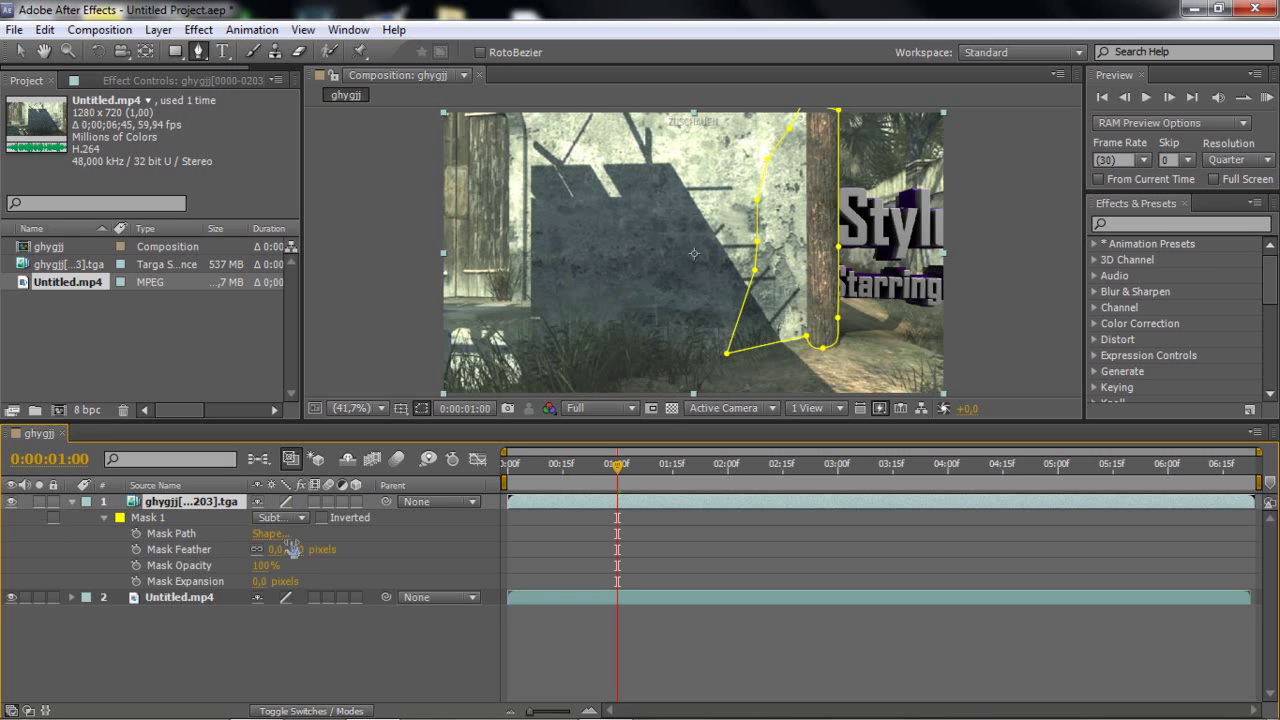
{"action": "left_click", "coordinate": [300, 549]}
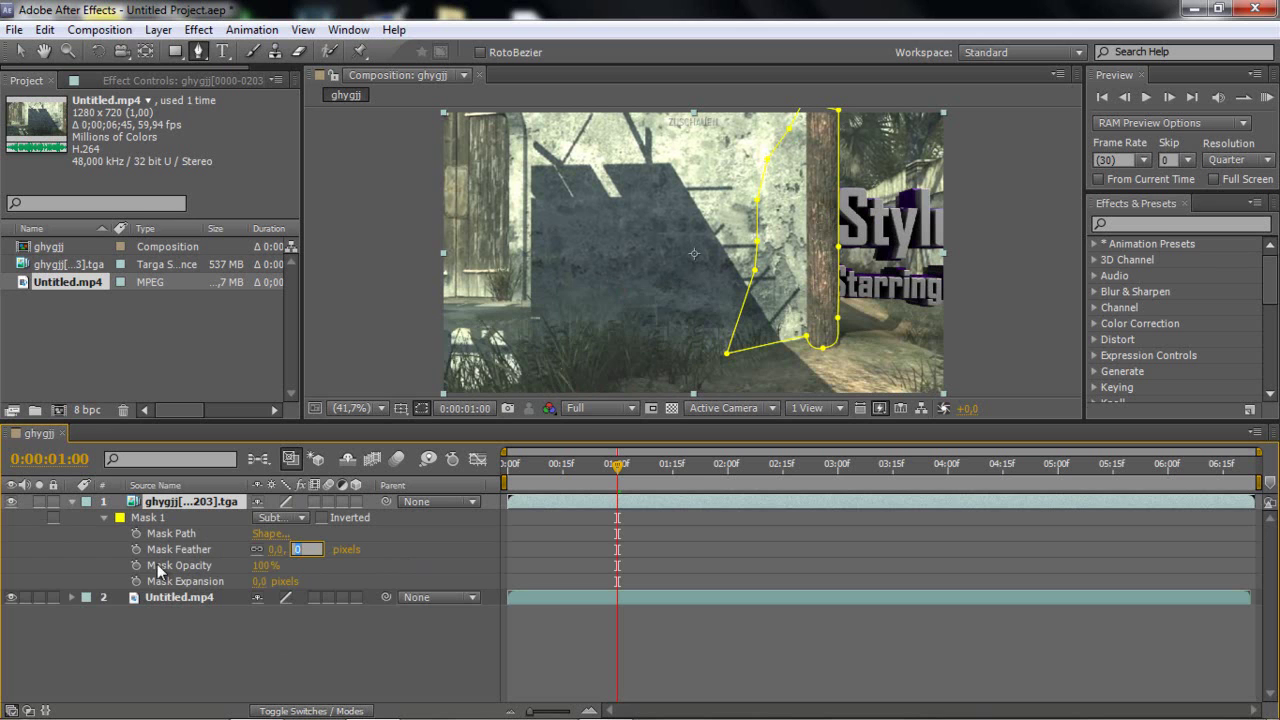
{"action": "type", "text": "2"}
{"action": "left_click", "coordinate": [392, 553]}
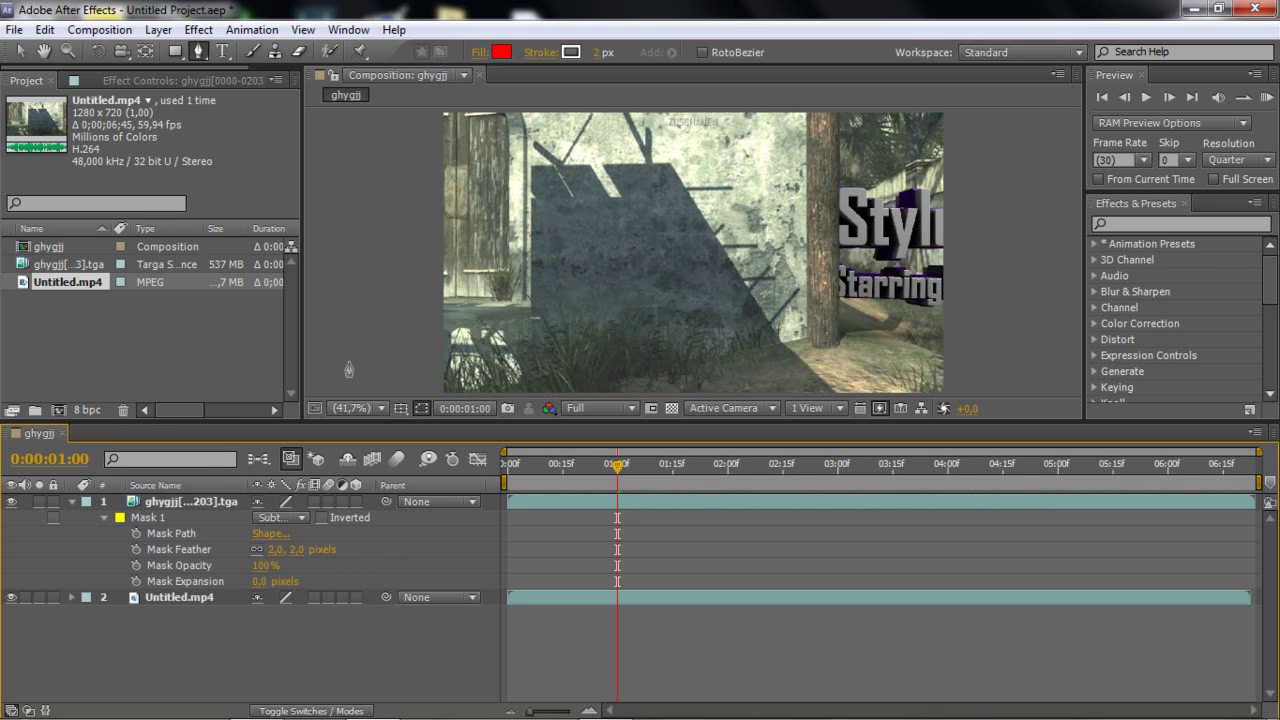
Reselect the text layer with the Selection tool and re-expand Mask 1's properties
{"action": "key", "text": "v"}
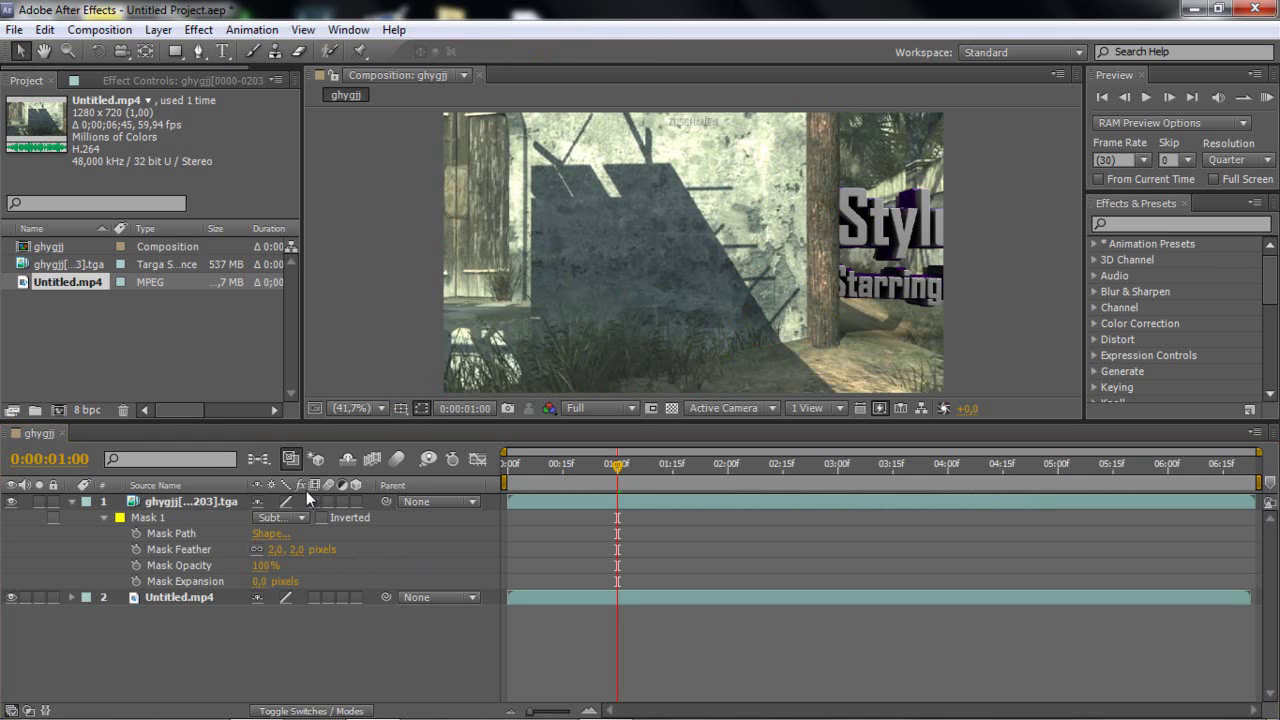
{"action": "left_click", "coordinate": [184, 503]}
{"action": "key", "text": "m"}
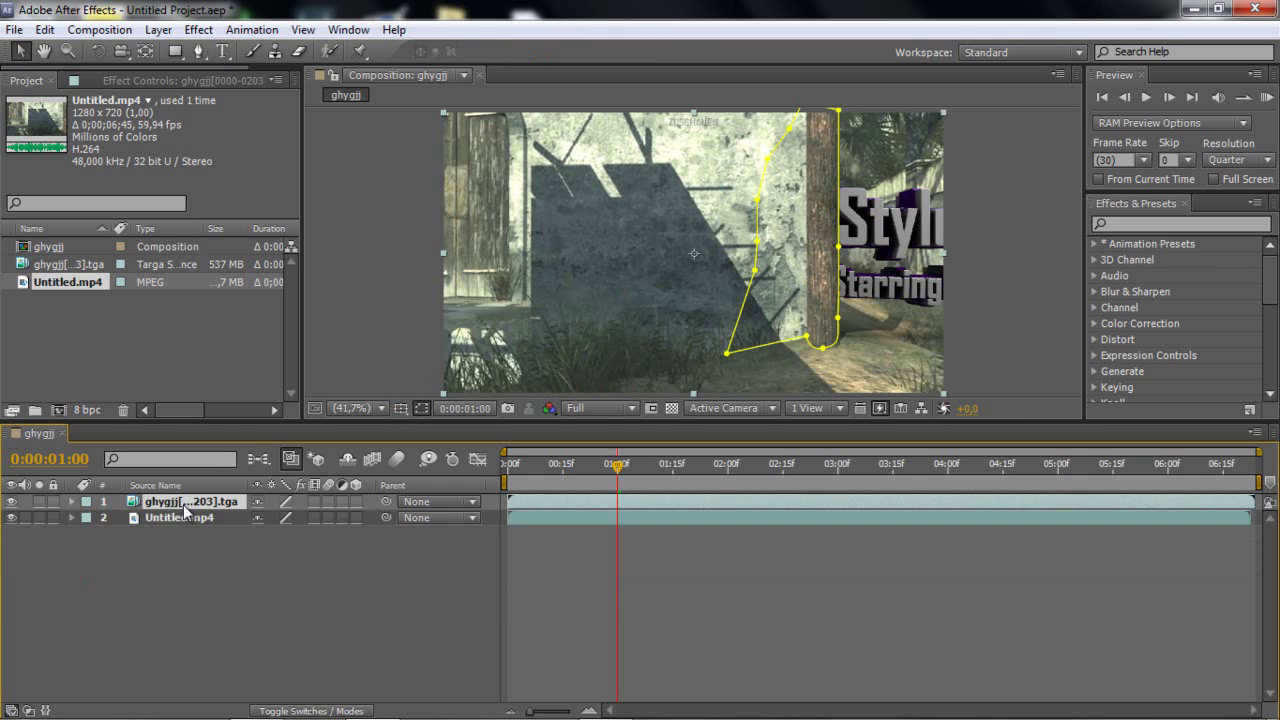
{"action": "key", "text": "m"}
{"action": "key", "text": "m"}
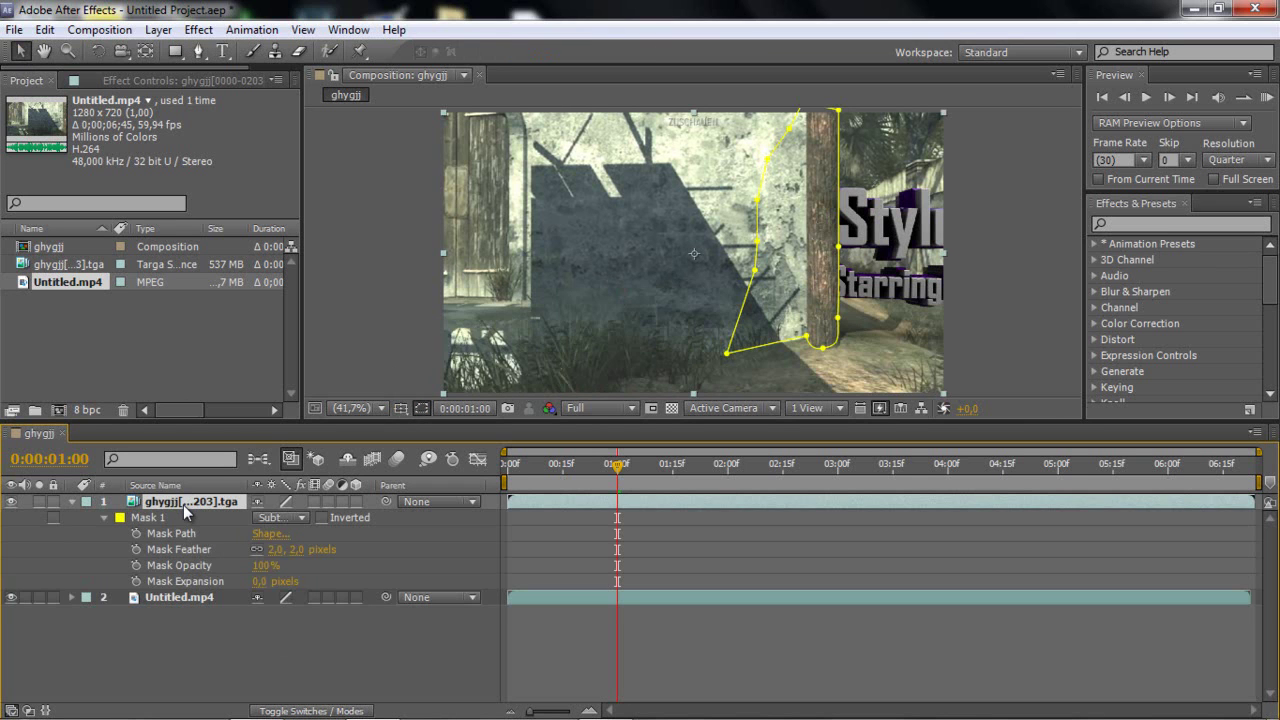
{"action": "key", "text": "m"}
{"action": "key", "text": "m"}
{"action": "left_click", "coordinate": [104, 519]}
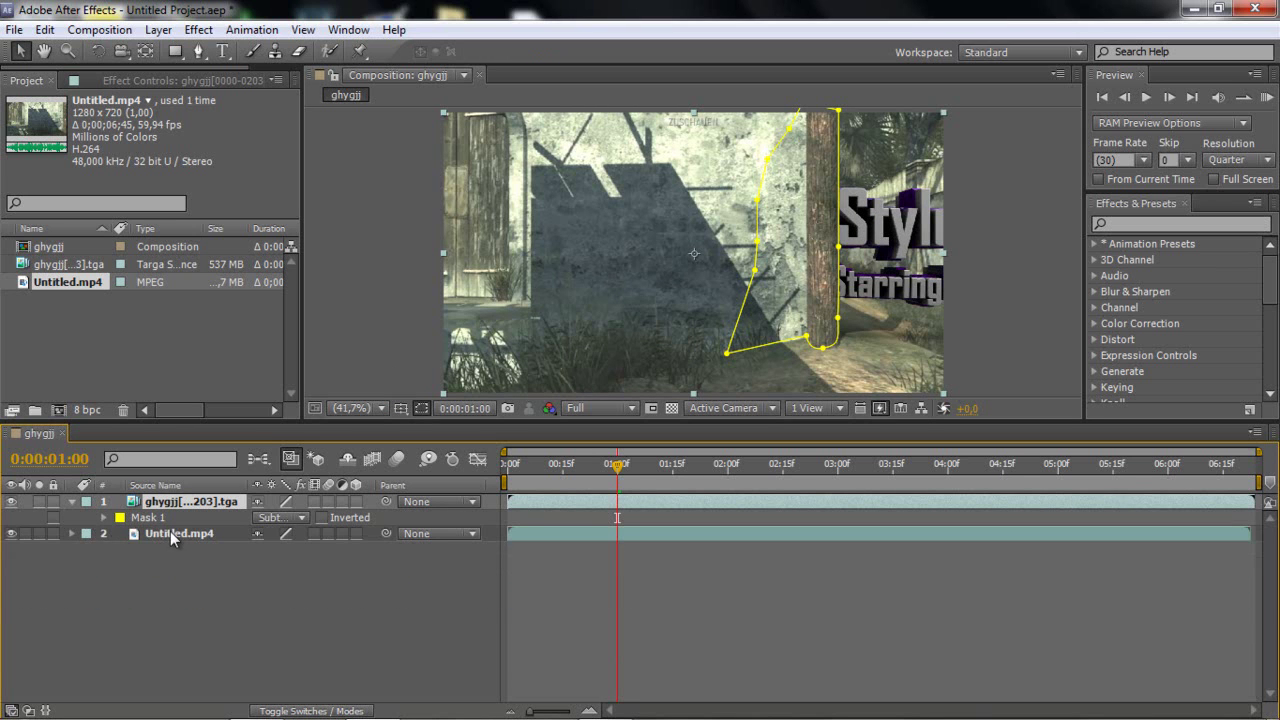
{"action": "left_click", "coordinate": [104, 518]}
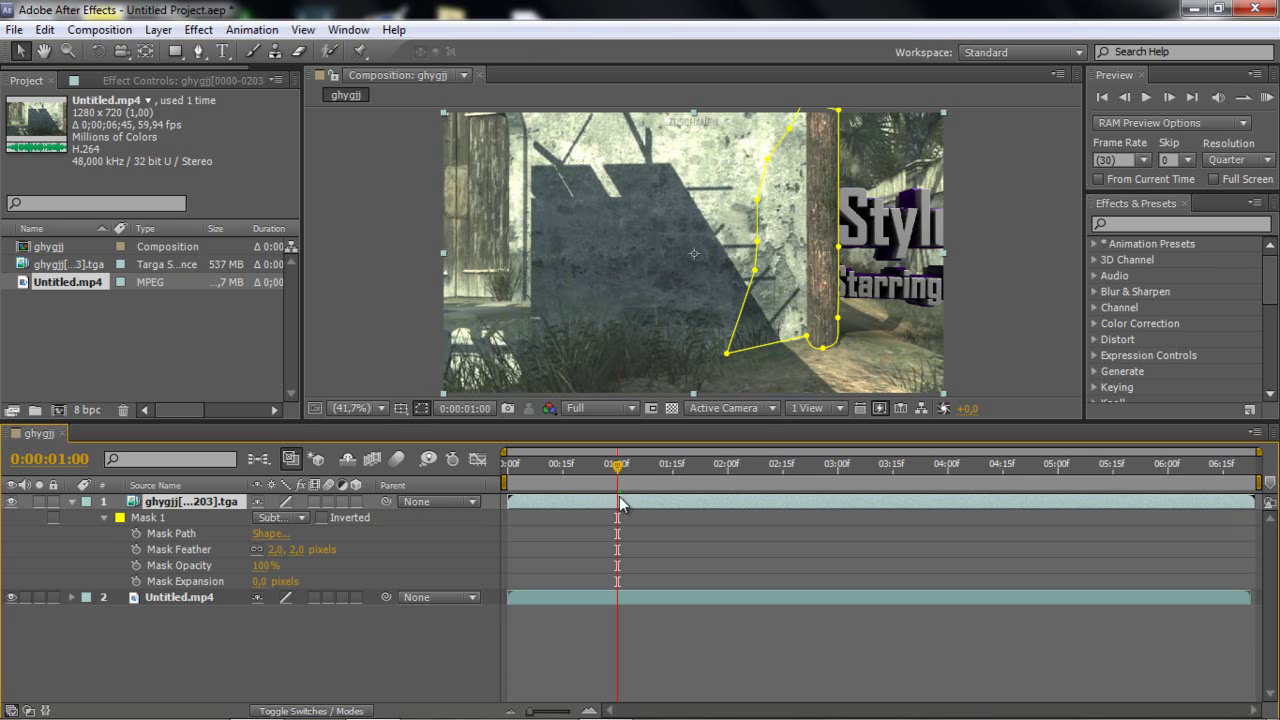
Set the first Mask Path keyframe at 0:00:00:06
{"action": "left_click_drag", "start_coordinate": [576, 472], "coordinate": [533, 486]}
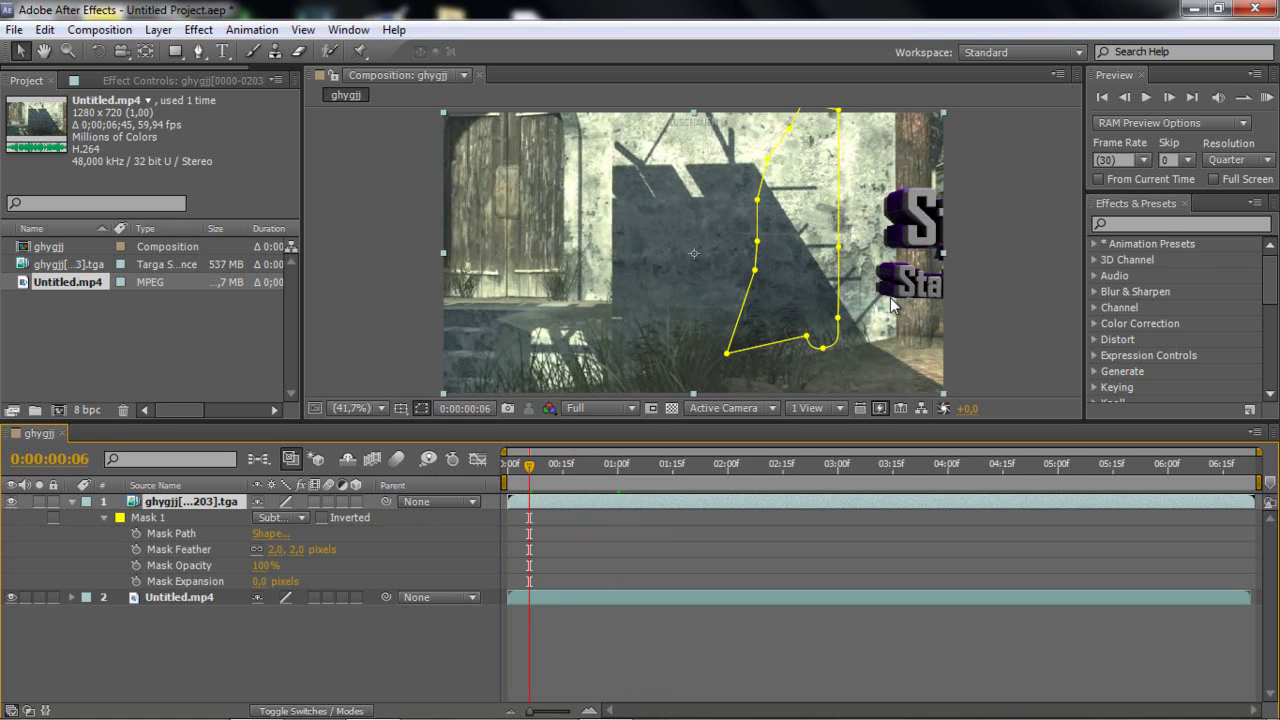
{"action": "left_click", "coordinate": [136, 533]}
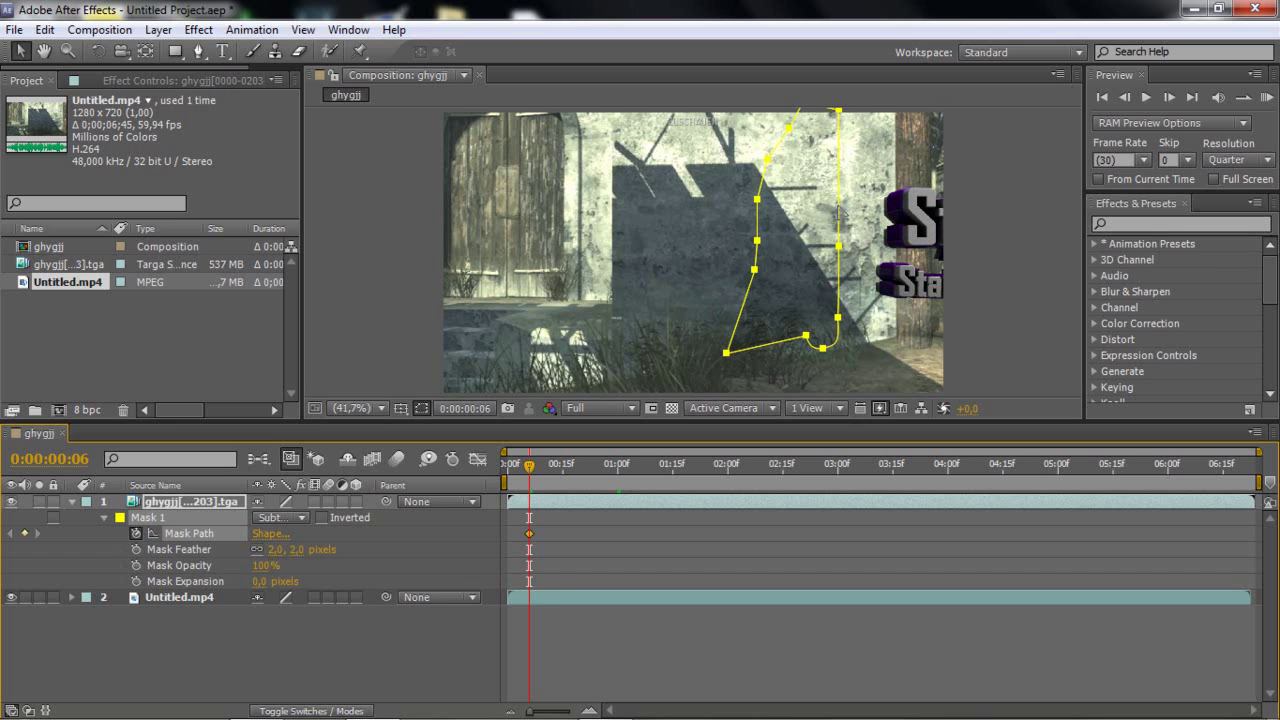
Reposition the mask over the trunk at successive frames up to about 0:00:01:02
{"action": "left_click_drag", "start_coordinate": [838, 212], "coordinate": [933, 215]}
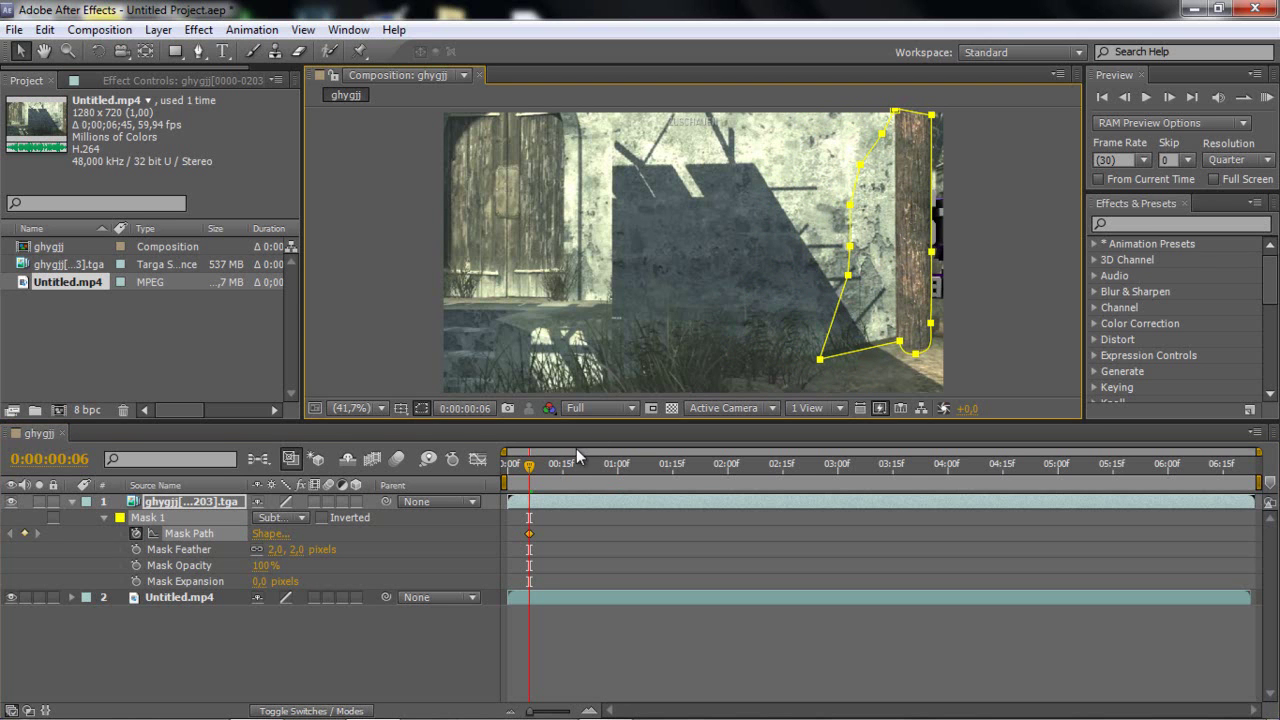
{"action": "left_click_drag", "start_coordinate": [529, 465], "coordinate": [573, 466]}
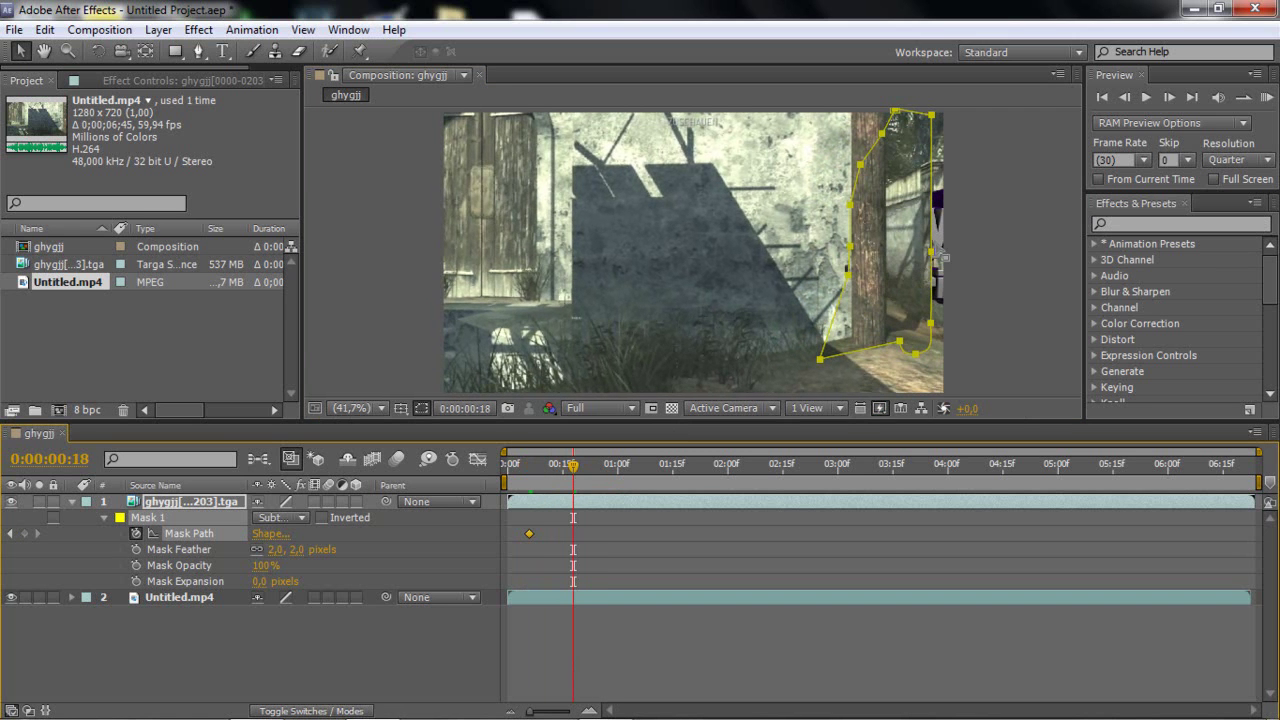
{"action": "left_click", "coordinate": [850, 245]}
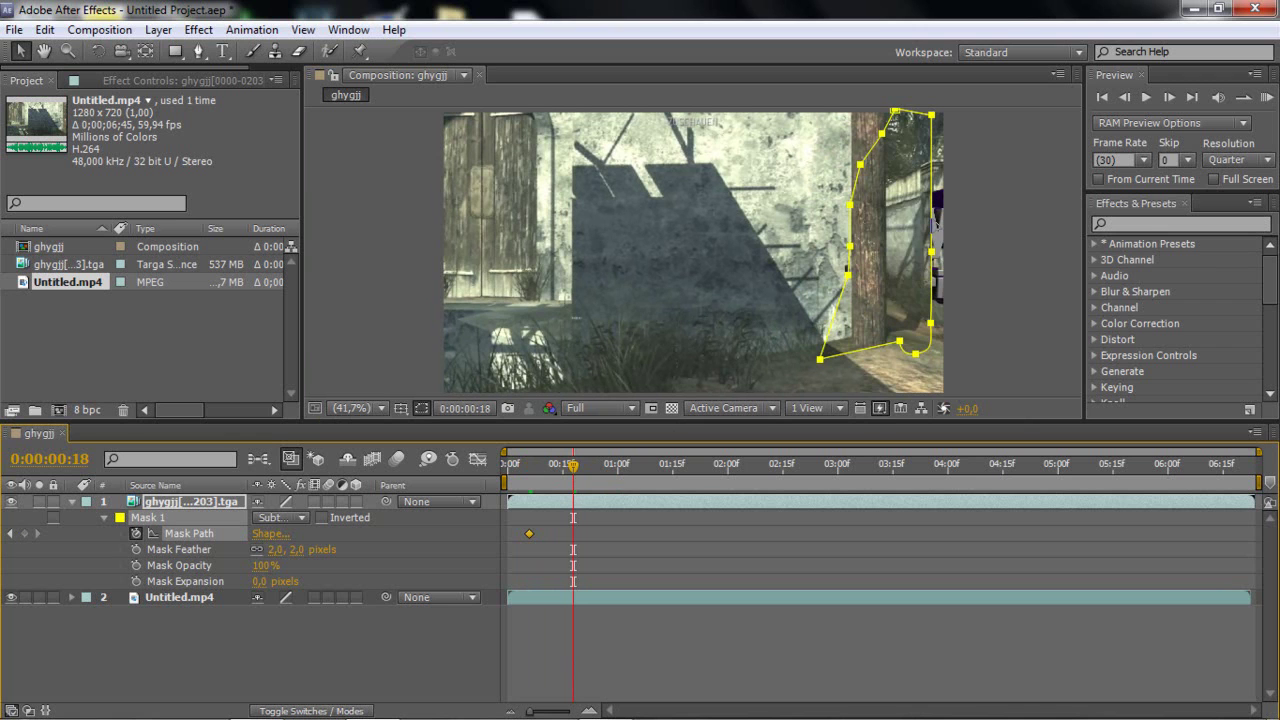
{"action": "left_click_drag", "start_coordinate": [849, 245], "coordinate": [804, 243]}
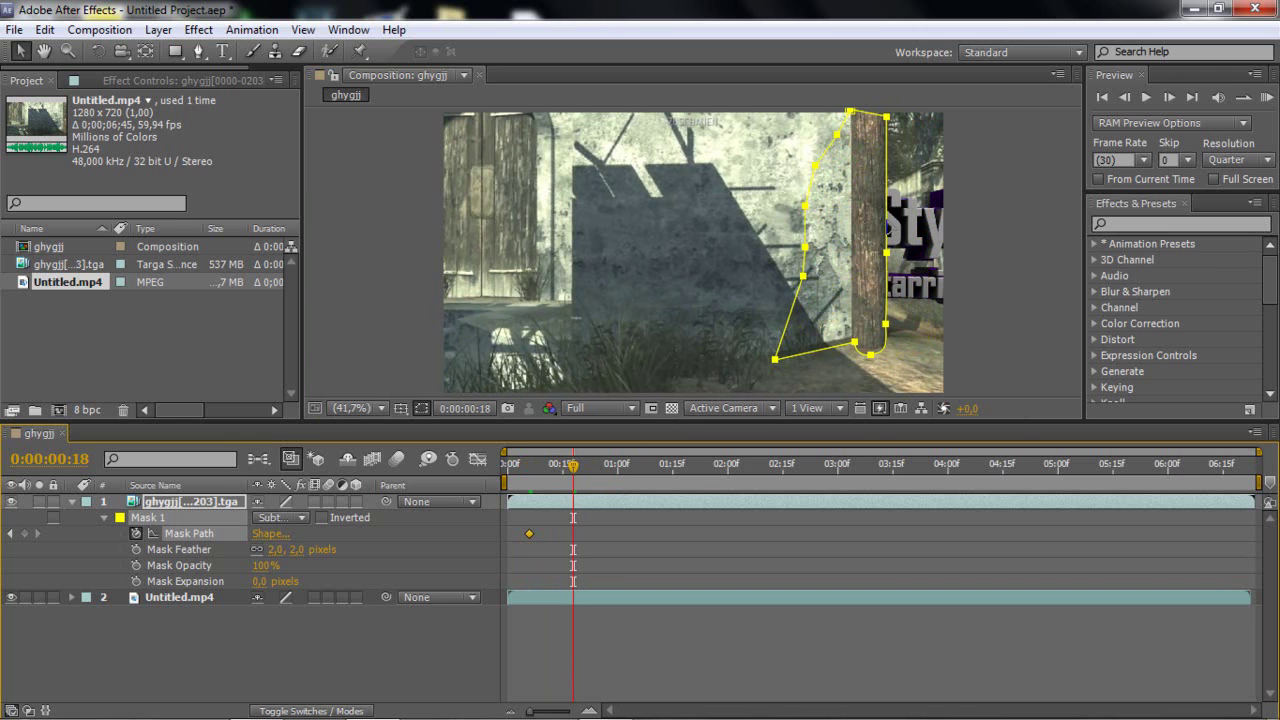
{"action": "left_click_drag", "start_coordinate": [580, 472], "coordinate": [631, 472]}
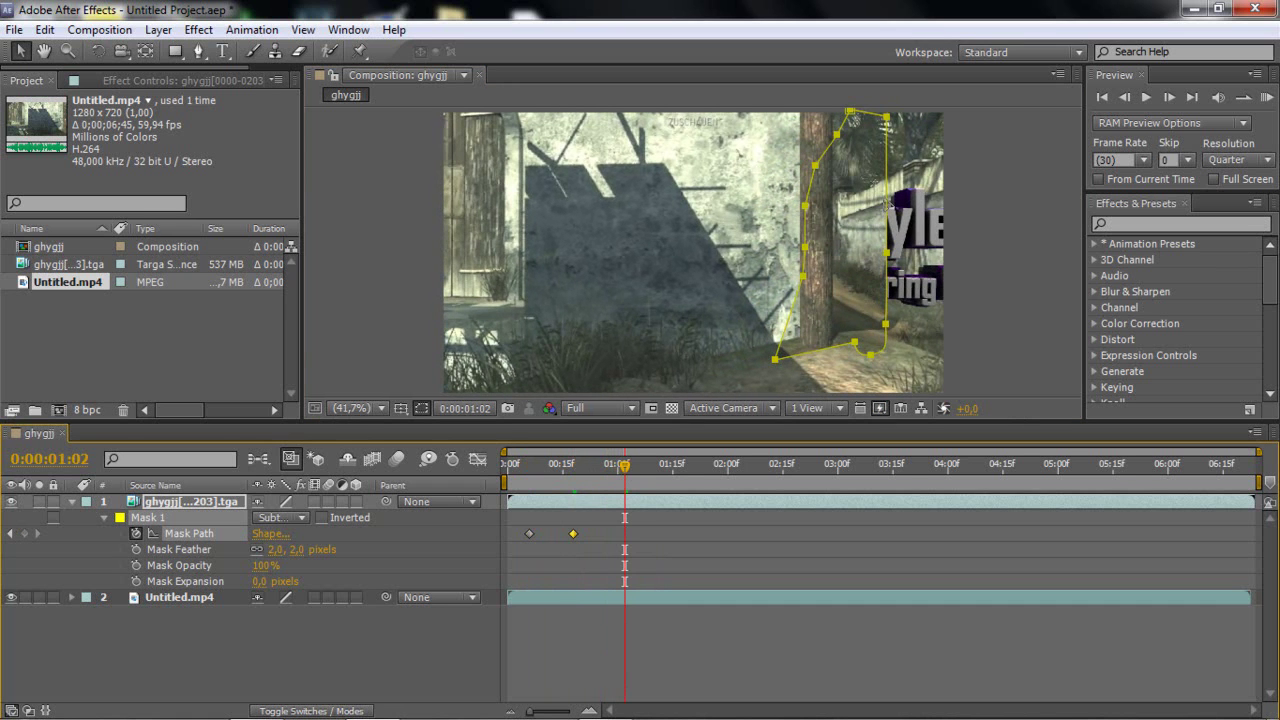
{"action": "left_click_drag", "start_coordinate": [890, 203], "coordinate": [841, 201]}
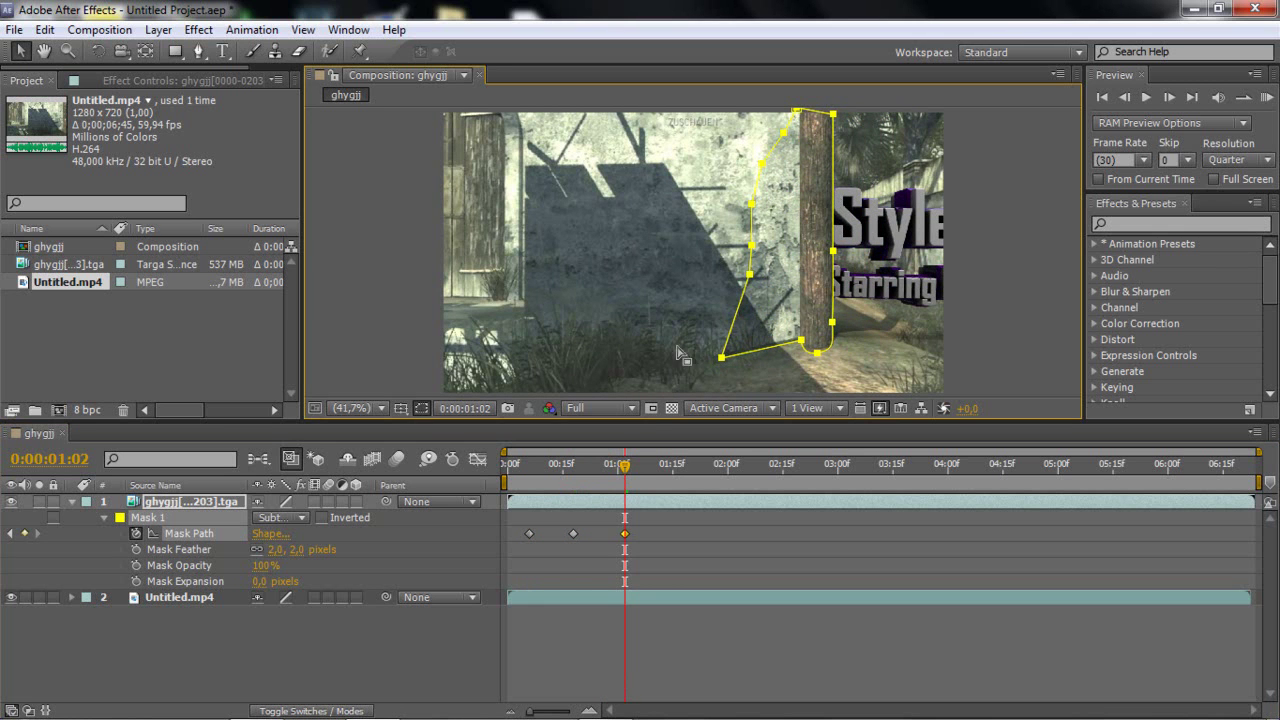
Keep the mask on the trunk at 0:00:01:15 and 0:00:01:28, then move it far left at 0:00:02:00
{"action": "left_click_drag", "start_coordinate": [625, 466], "coordinate": [680, 466]}
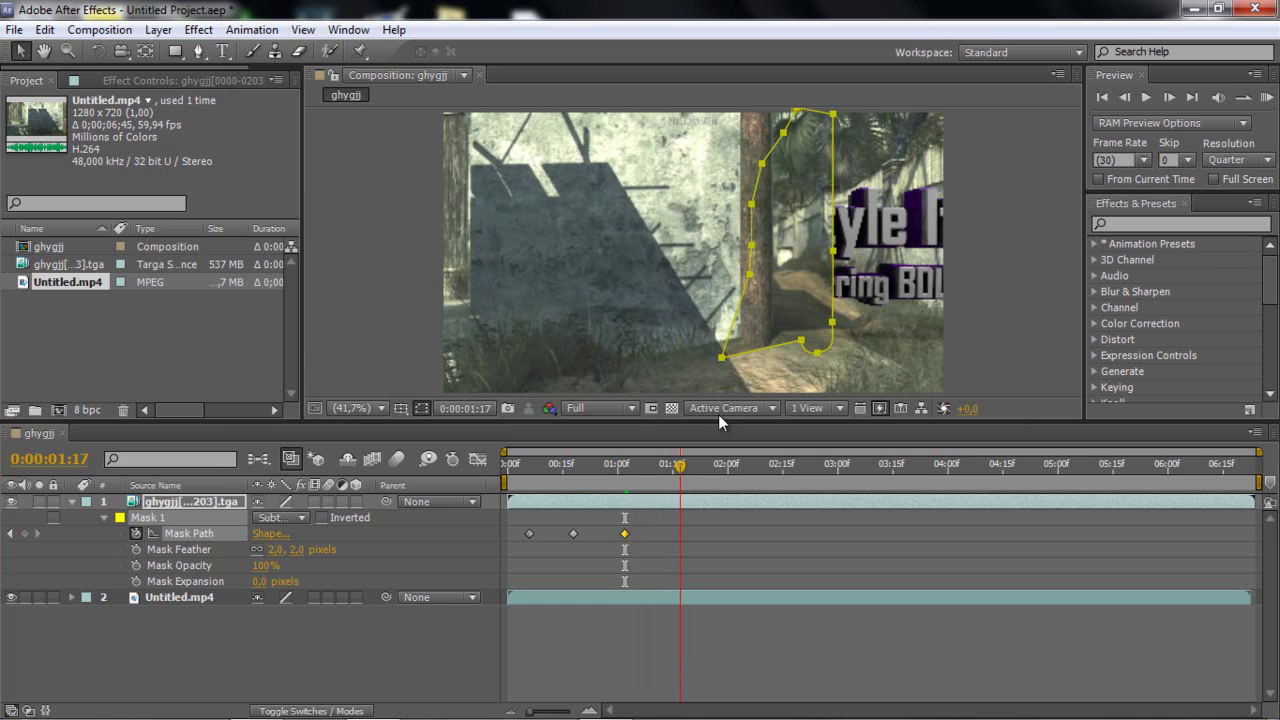
{"action": "left_click_drag", "start_coordinate": [829, 190], "coordinate": [777, 196]}
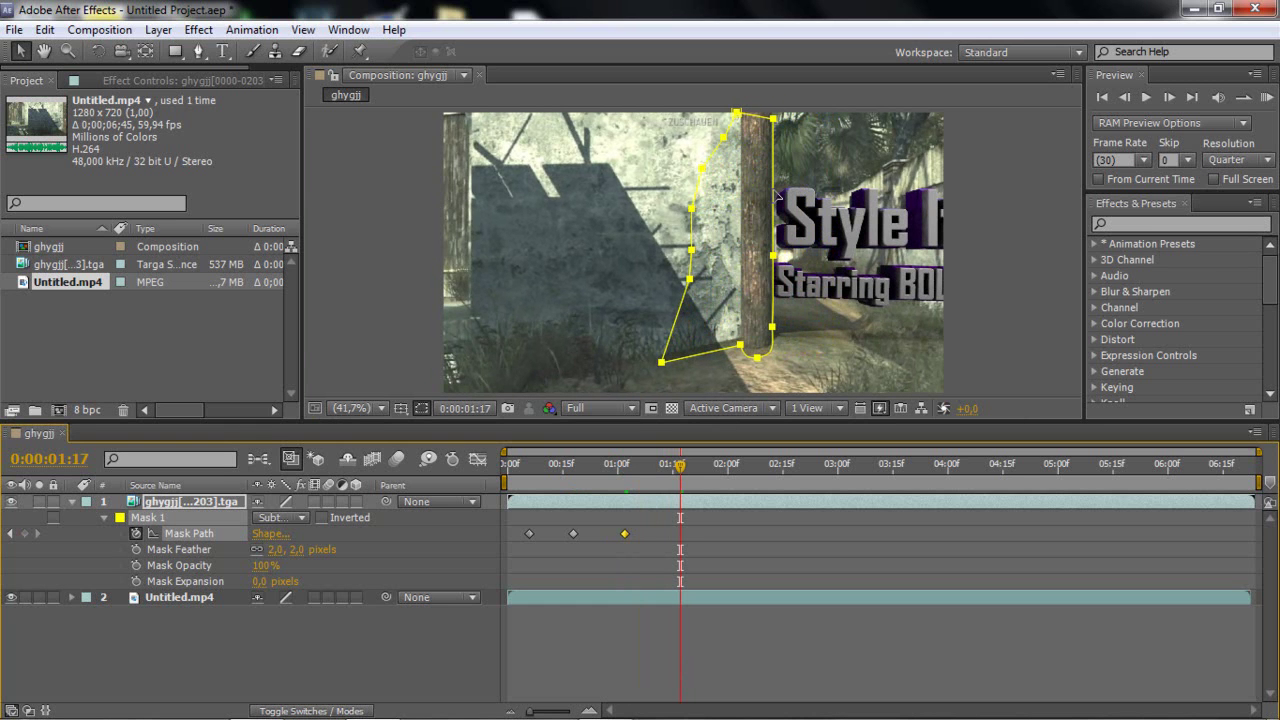
{"action": "left_click_drag", "start_coordinate": [678, 466], "coordinate": [720, 466]}
{"action": "left_click_drag", "start_coordinate": [776, 224], "coordinate": [725, 218]}
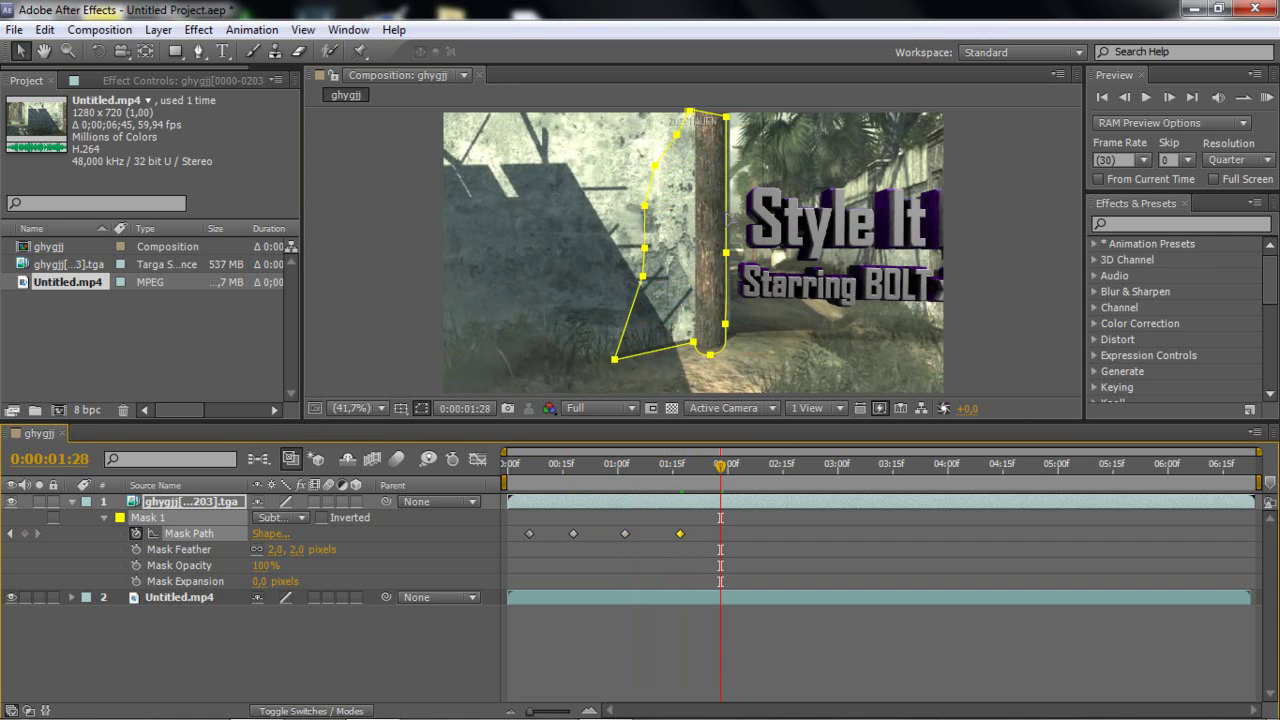
{"action": "left_click", "coordinate": [726, 466]}
{"action": "left_click_drag", "start_coordinate": [738, 465], "coordinate": [724, 460]}
{"action": "left_click", "coordinate": [727, 465]}
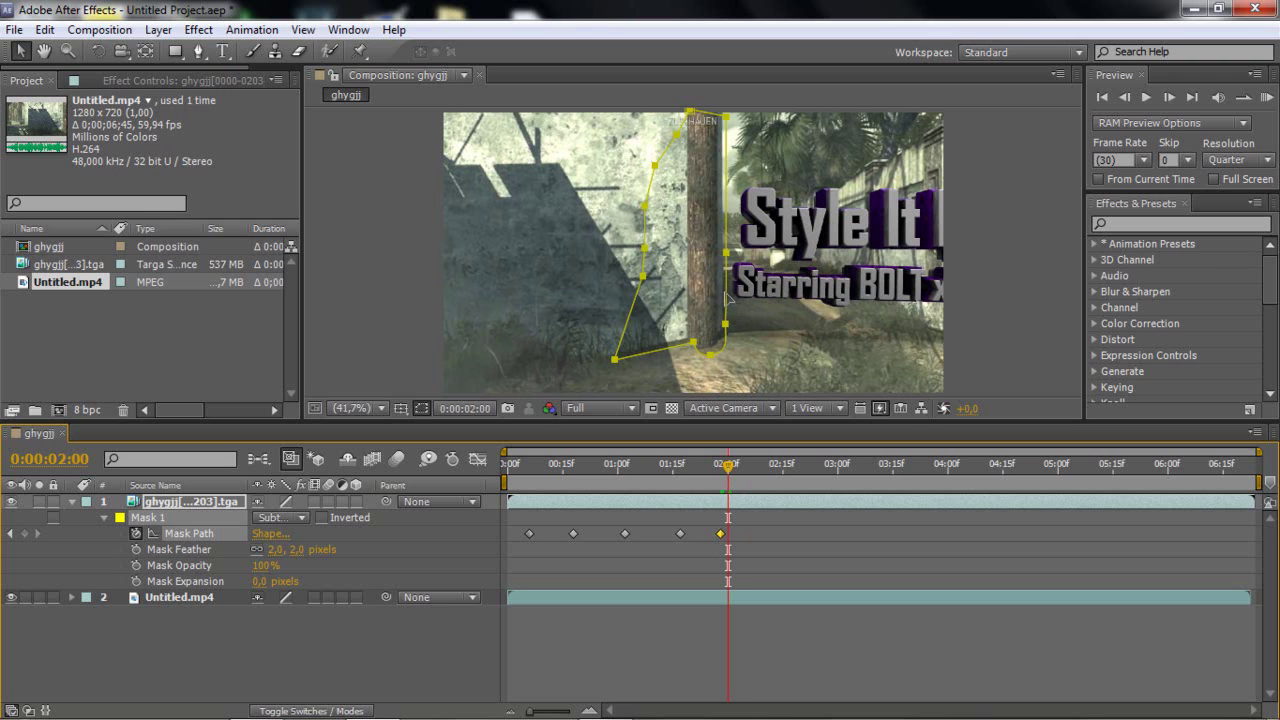
{"action": "left_click_drag", "start_coordinate": [724, 200], "coordinate": [408, 218]}
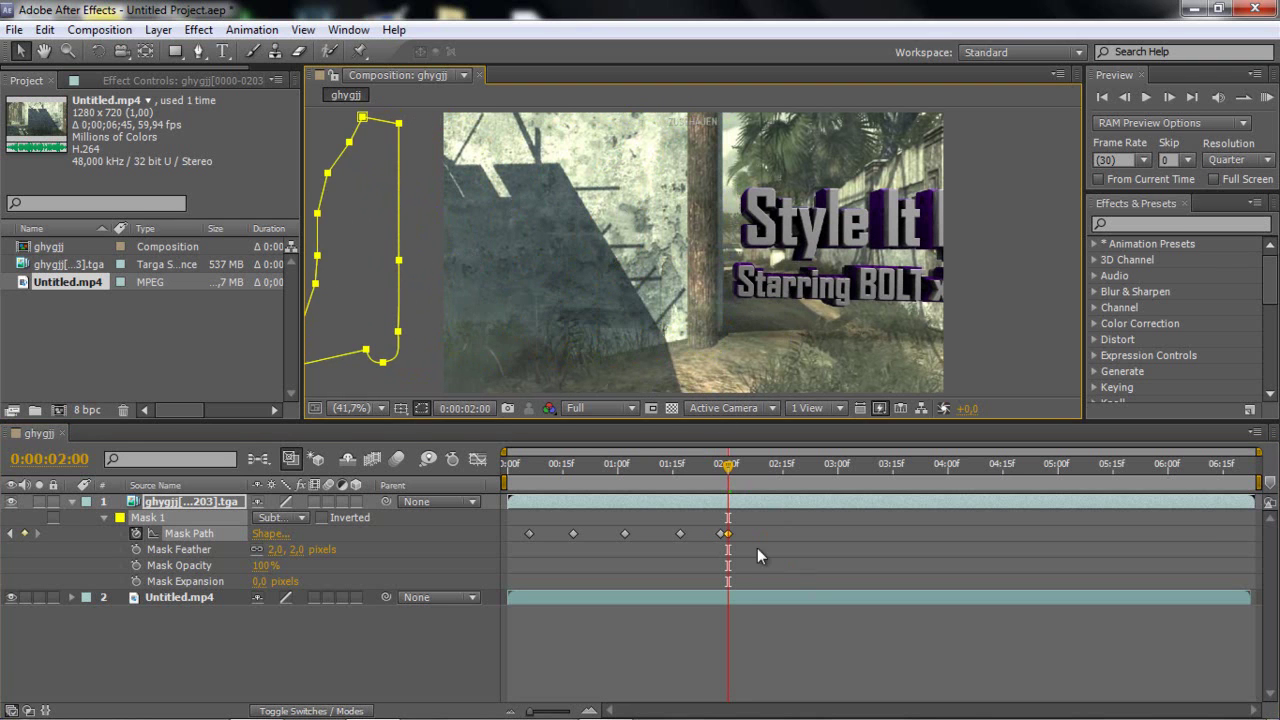
Go back to the first frame, shift the mask right onto the trunk, and check at 0:00:00:13
{"action": "left_click_drag", "start_coordinate": [727, 465], "coordinate": [375, 470]}
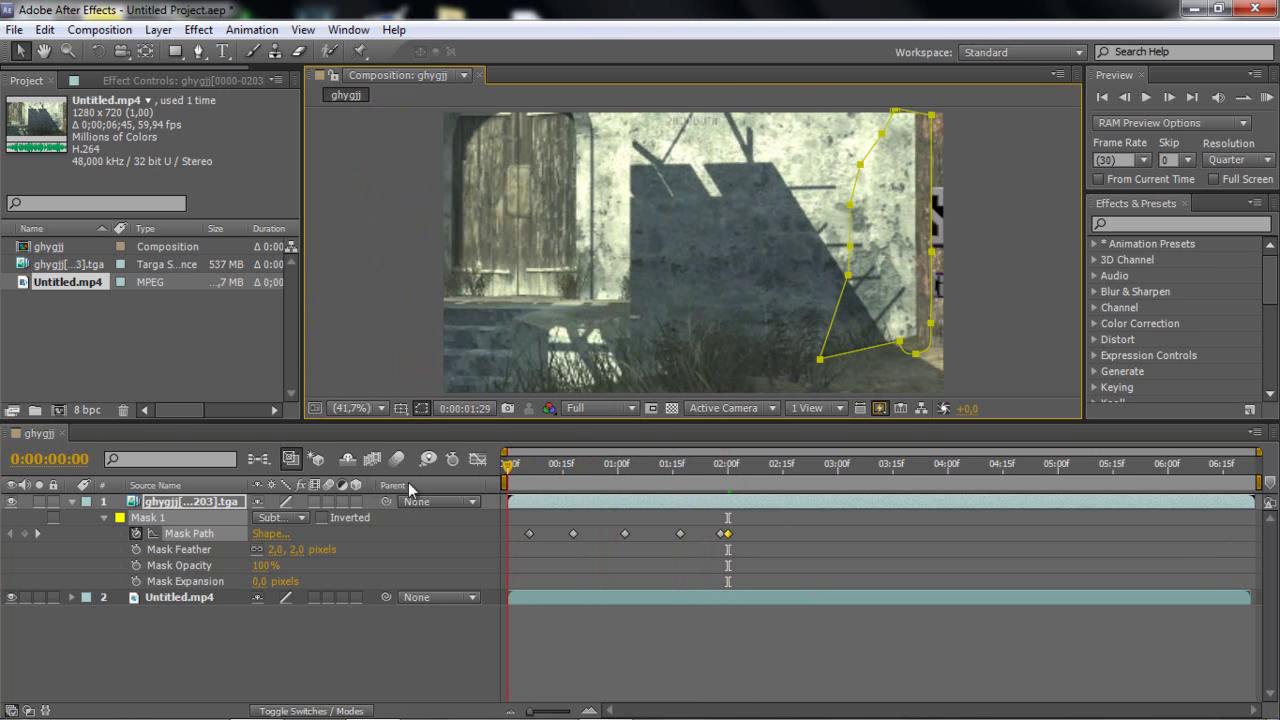
{"action": "left_click_drag", "start_coordinate": [508, 500], "coordinate": [553, 505]}
{"action": "key", "text": "space"}
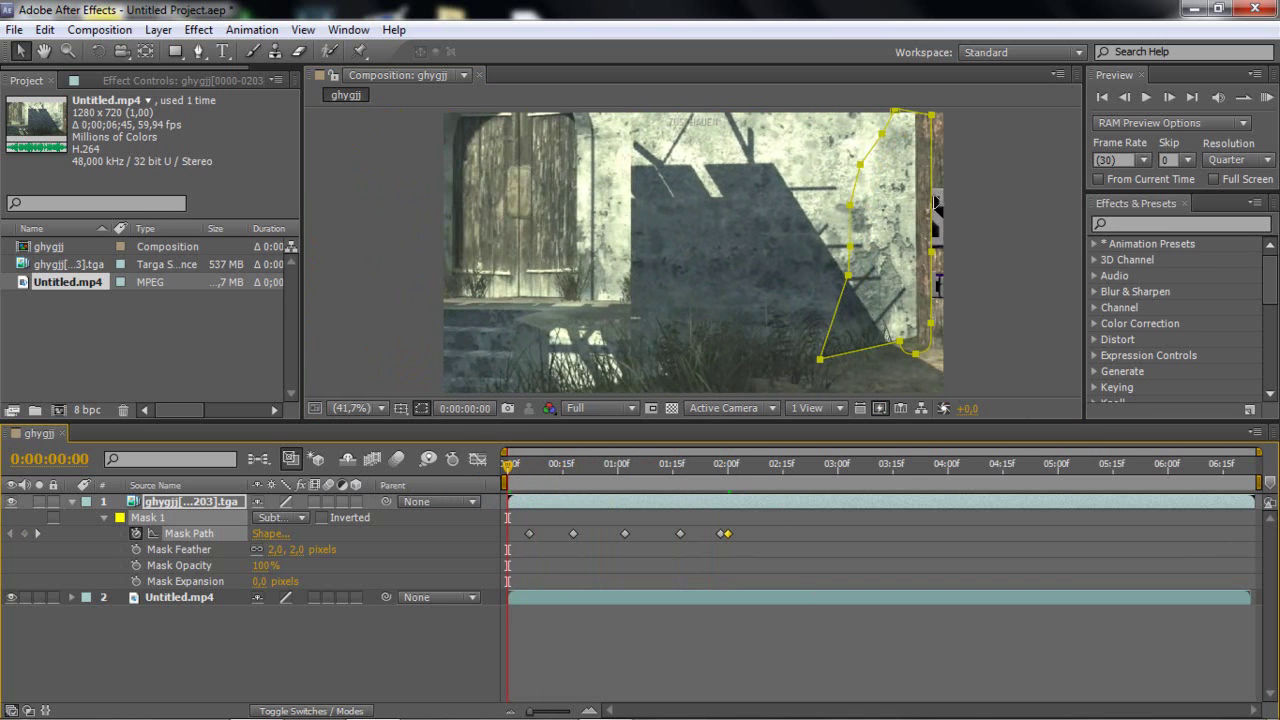
{"action": "left_click_drag", "start_coordinate": [935, 203], "coordinate": [951, 200]}
{"action": "left_click_drag", "start_coordinate": [512, 470], "coordinate": [555, 590]}
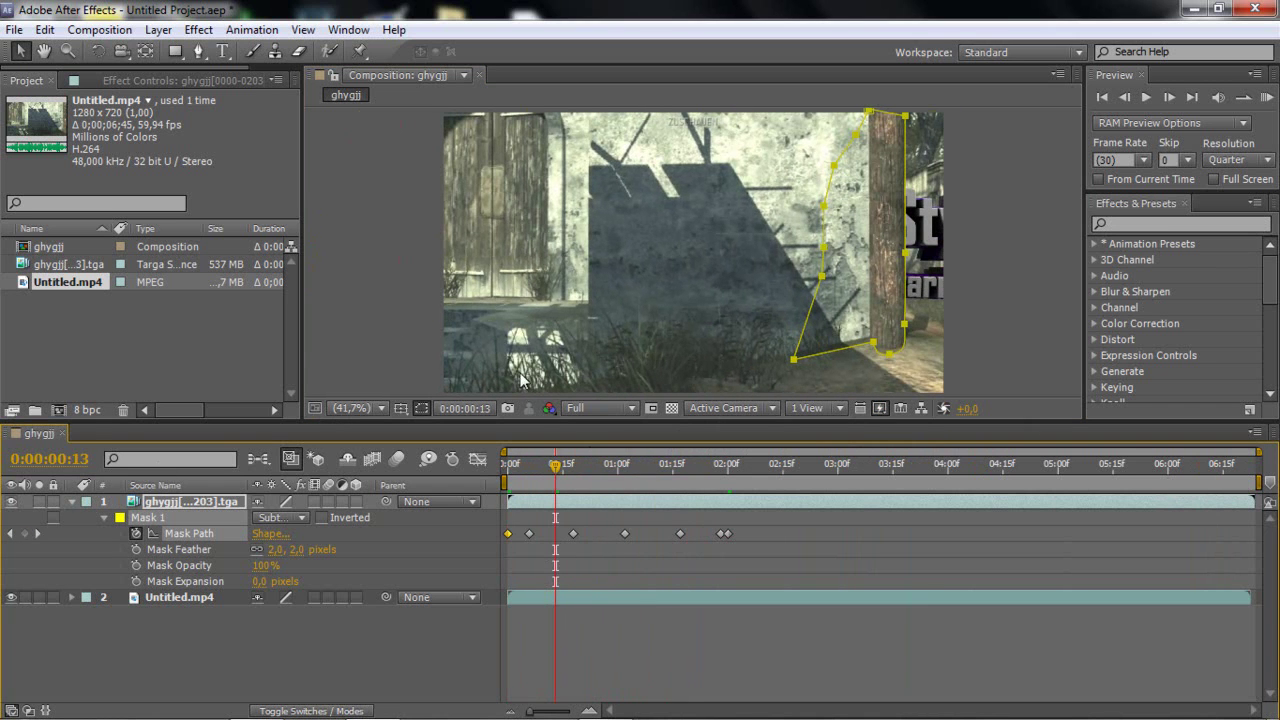
{"action": "left_click", "coordinate": [1266, 97]}
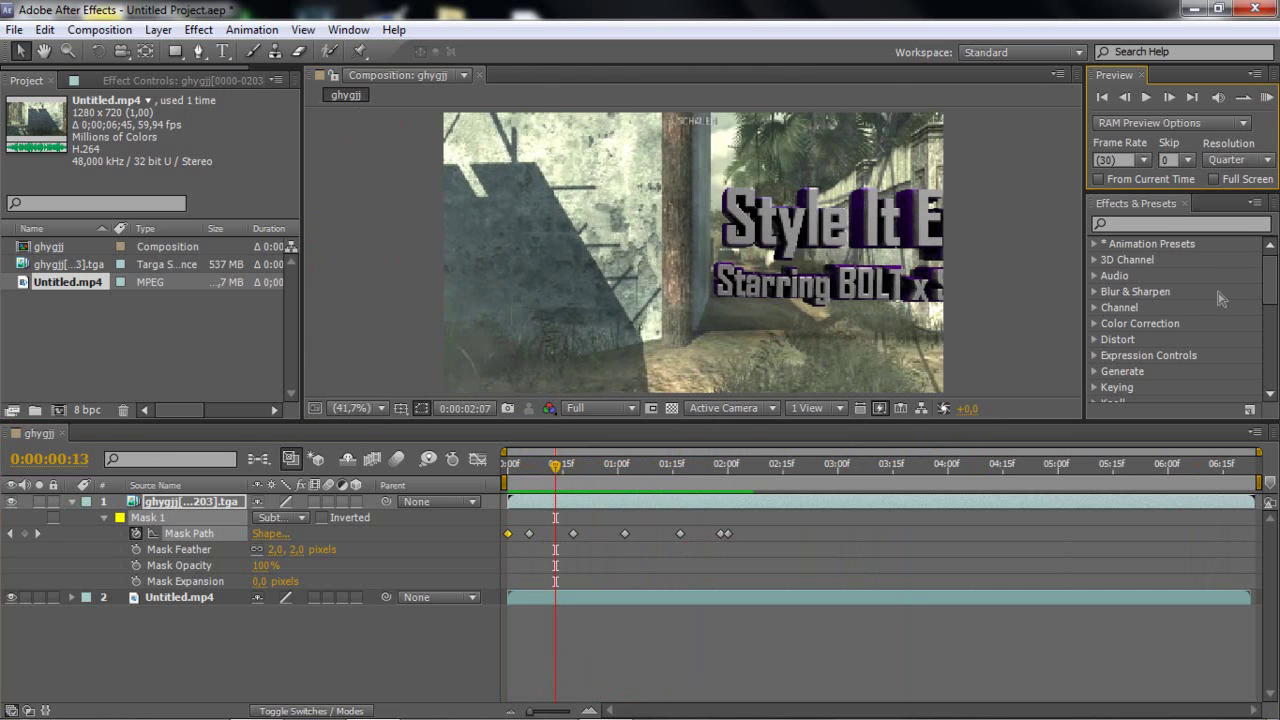
{"action": "left_click", "coordinate": [1265, 100]}
{"action": "left_click", "coordinate": [1265, 100]}
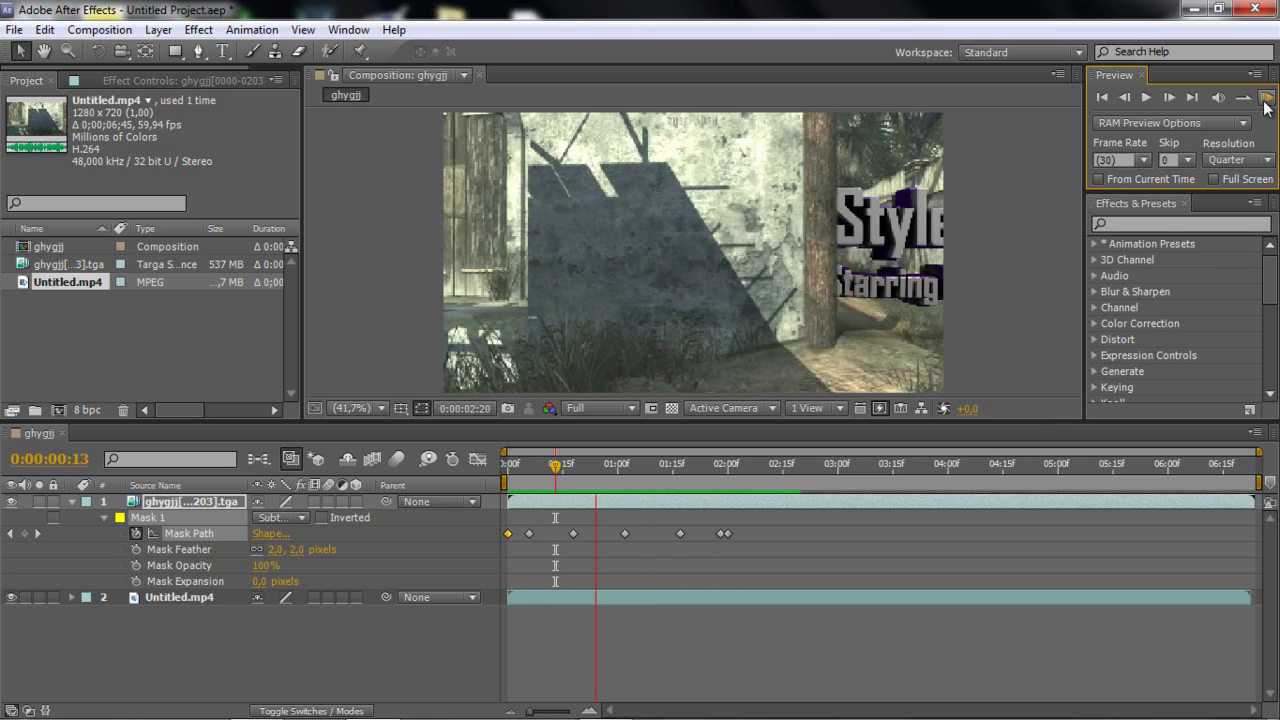
{"action": "left_click", "coordinate": [1265, 100]}
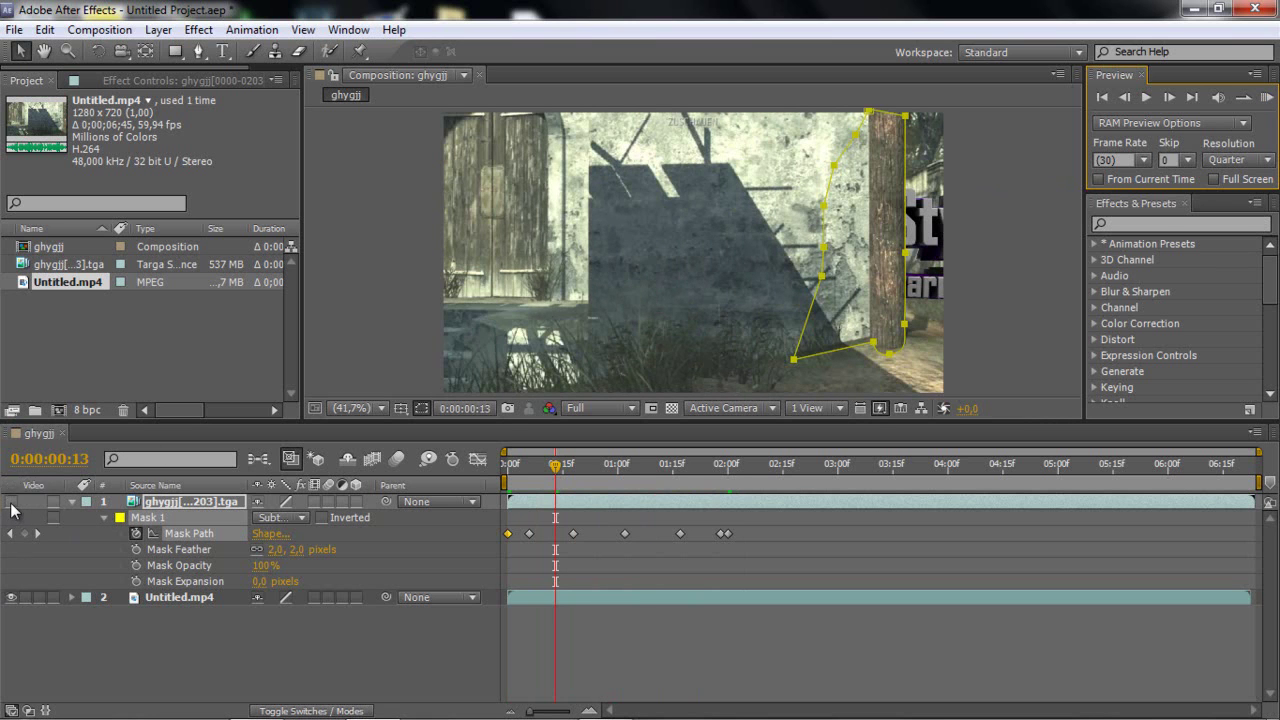
{"action": "left_click", "coordinate": [10, 512]}
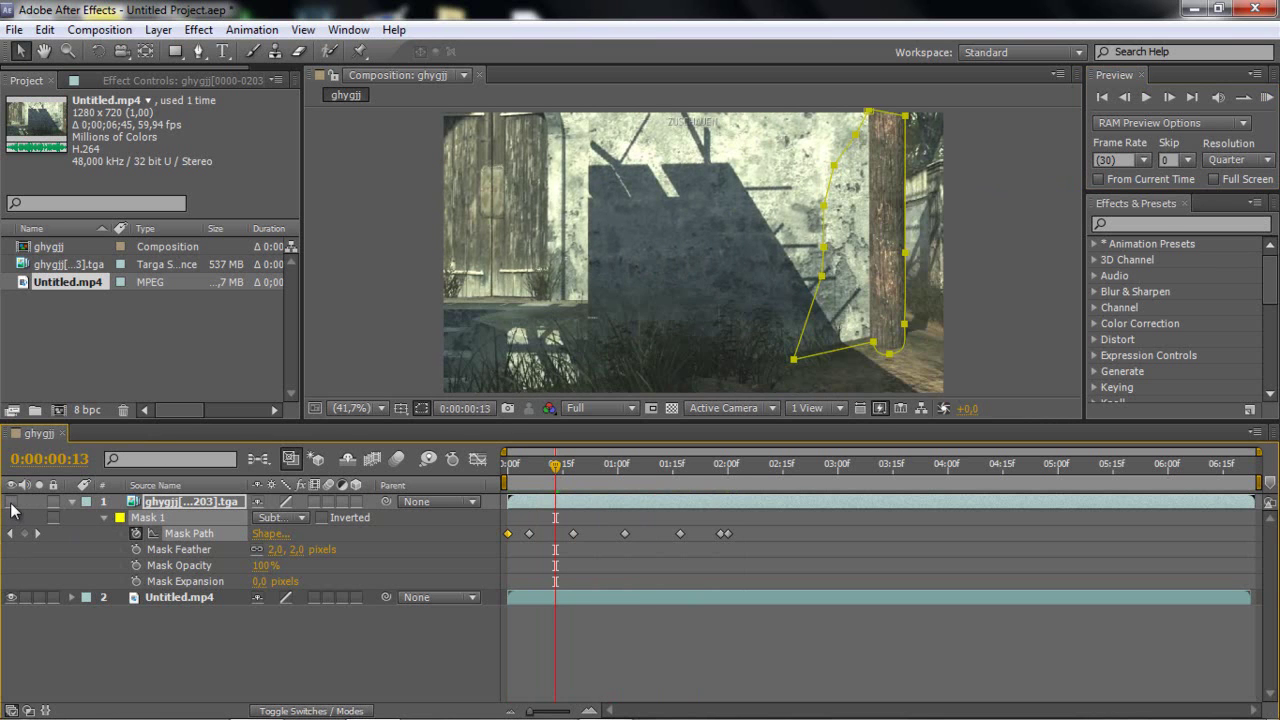
{"action": "left_click", "coordinate": [1265, 98]}
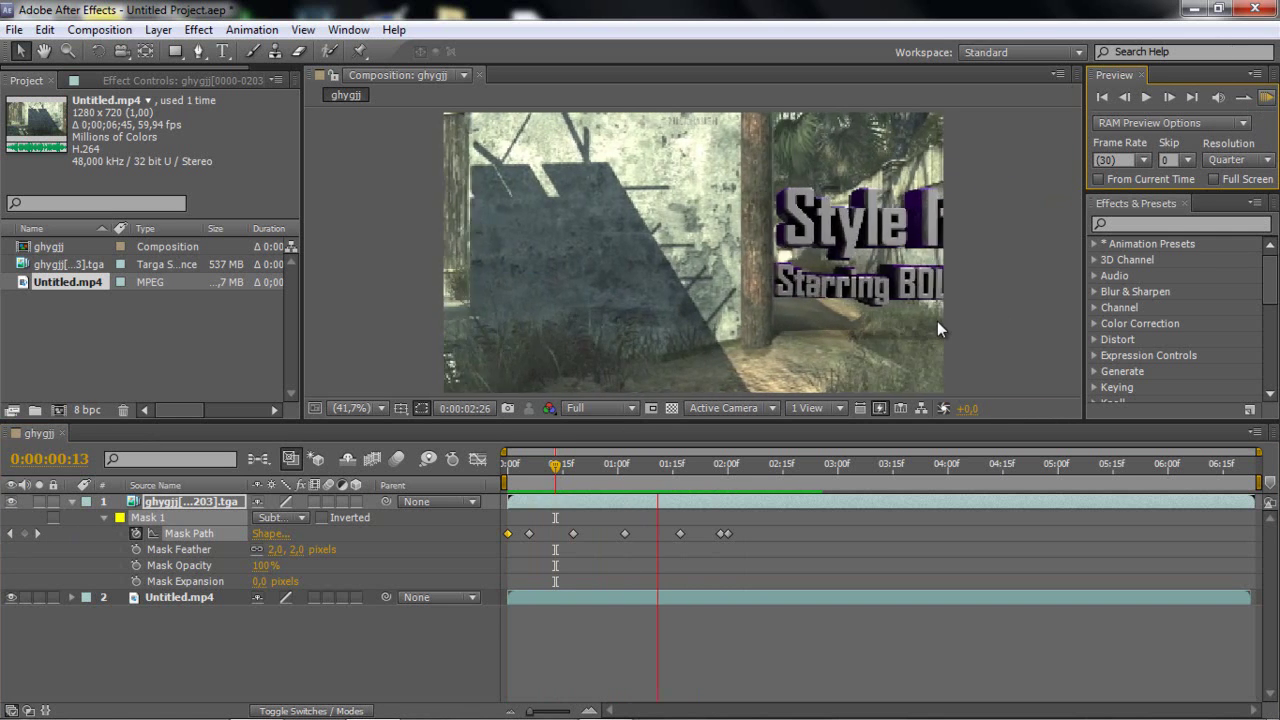
{"action": "key", "text": "space"}
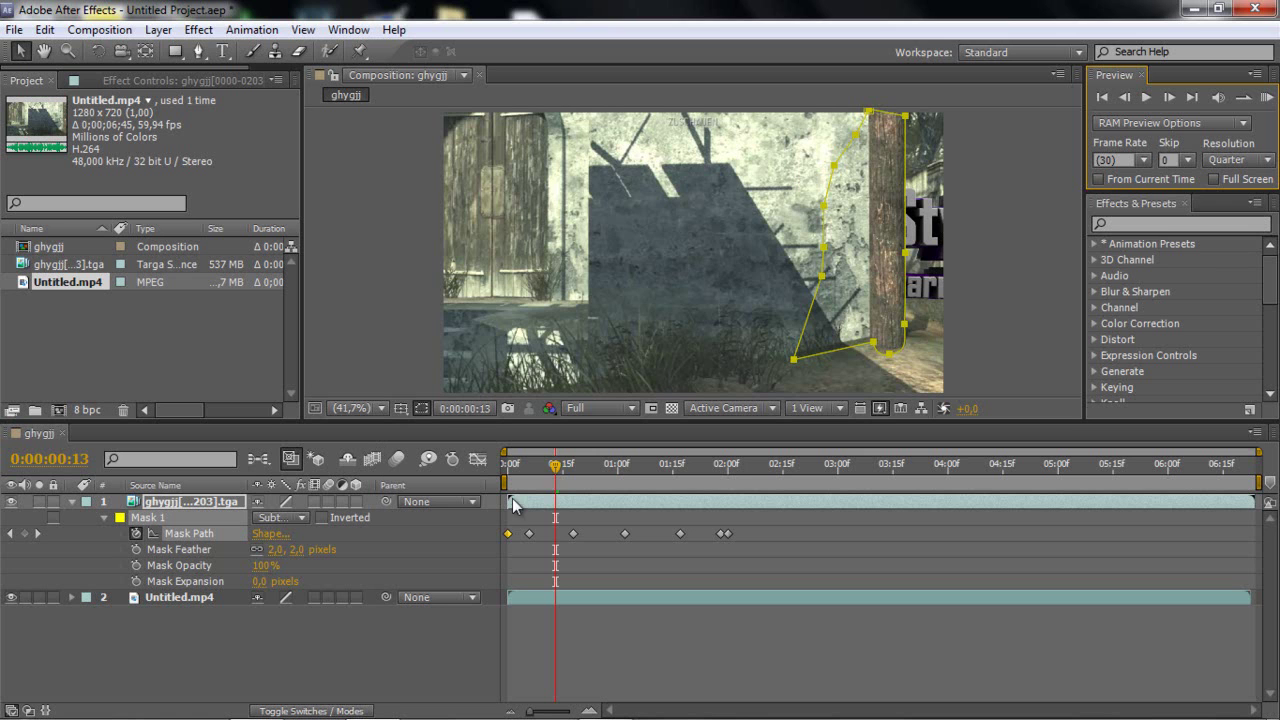
{"action": "left_click_drag", "start_coordinate": [556, 467], "coordinate": [628, 470]}
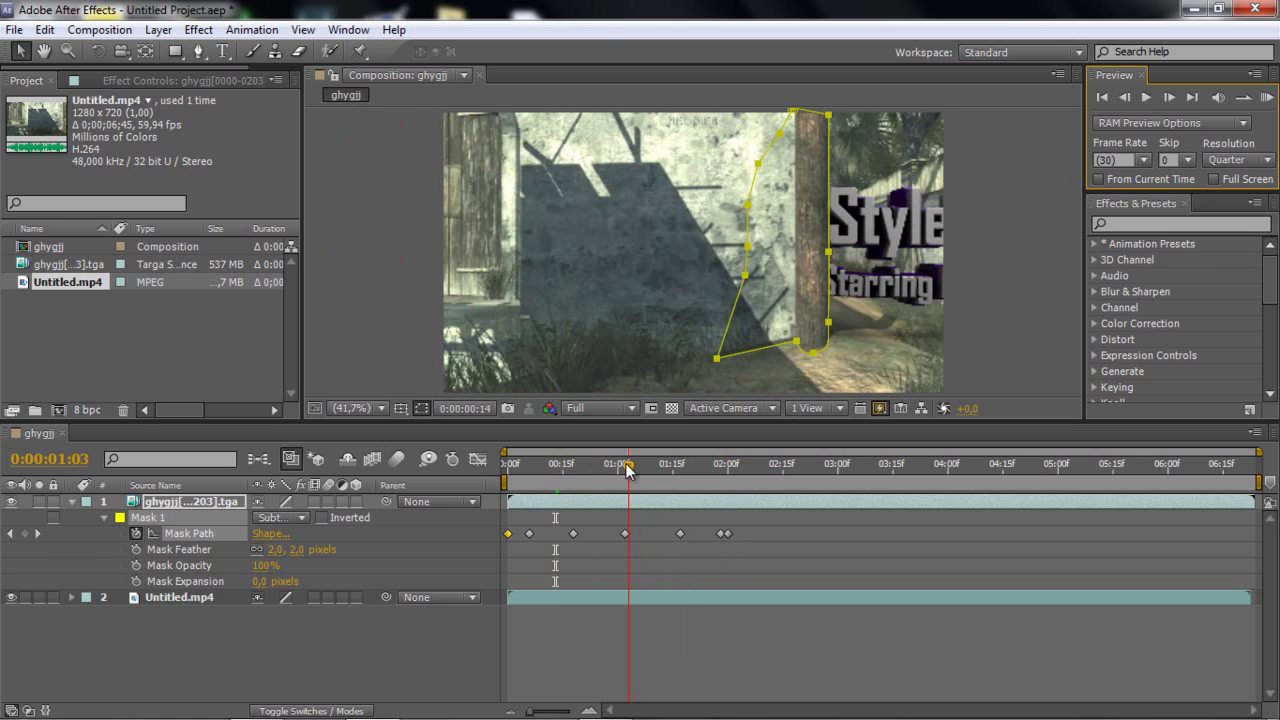
{"action": "left_click_drag", "start_coordinate": [628, 470], "coordinate": [581, 461]}
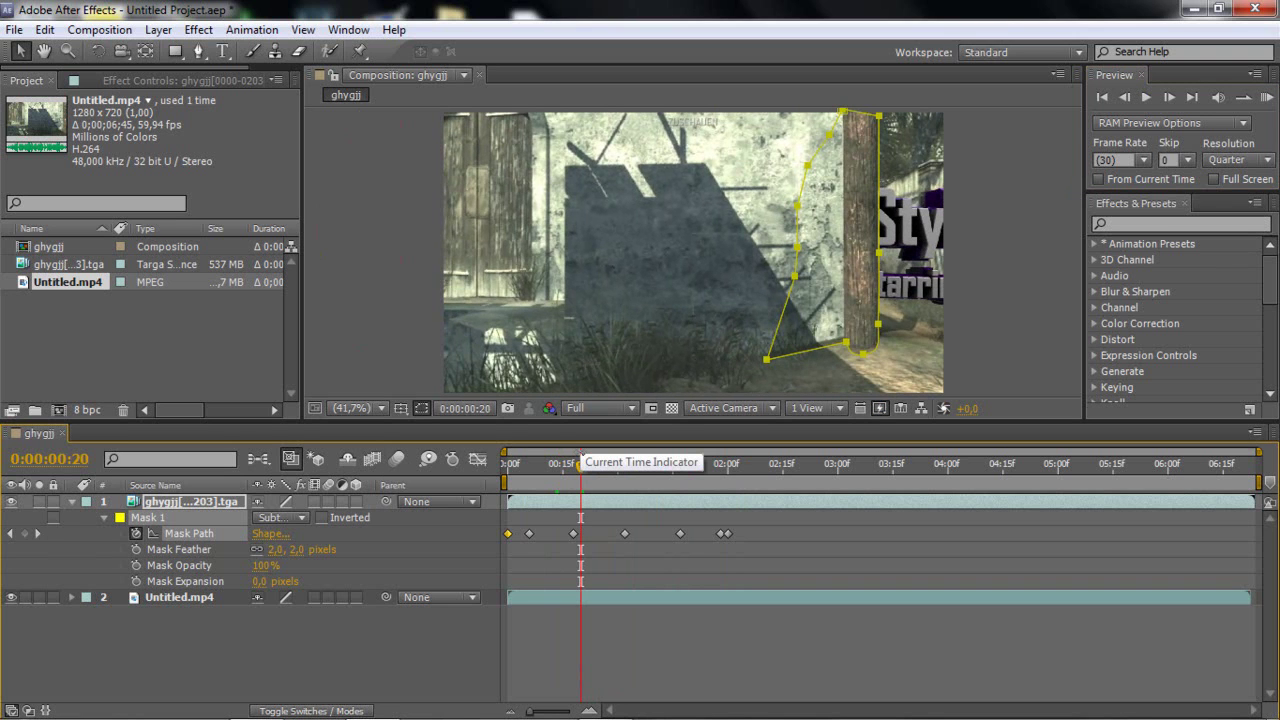
{"action": "mouse_move", "coordinate": [600, 712]}
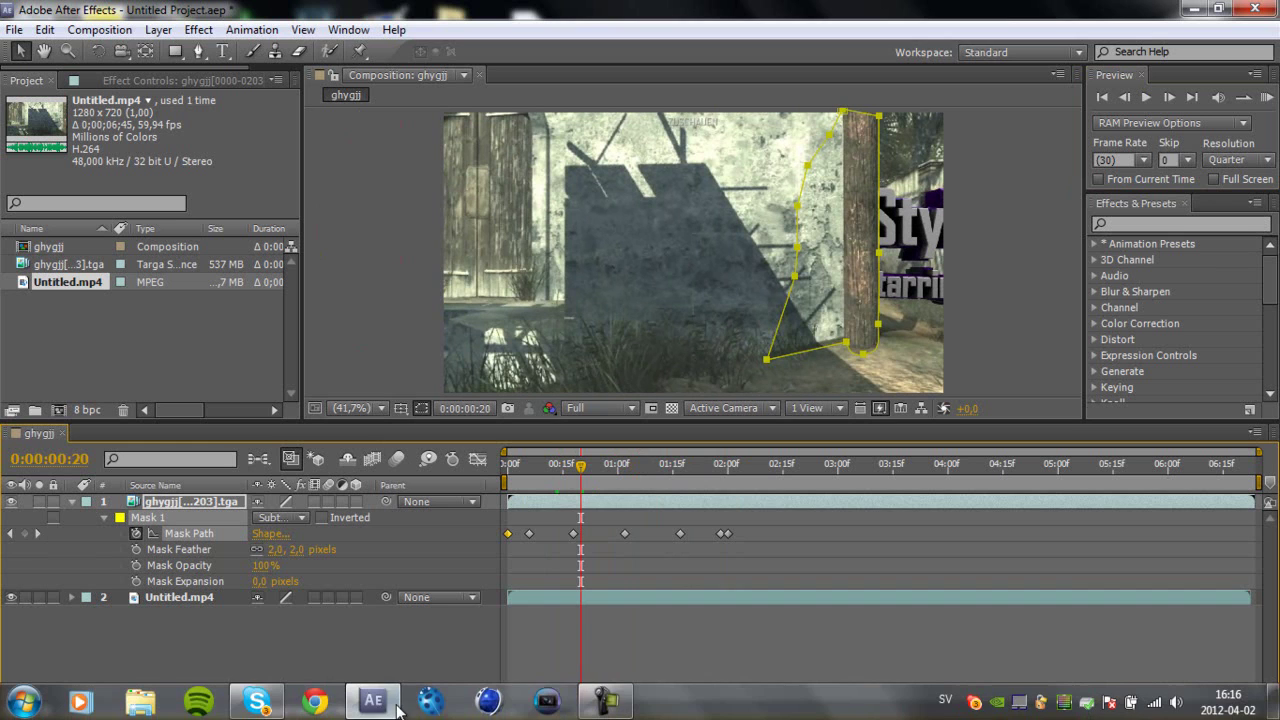